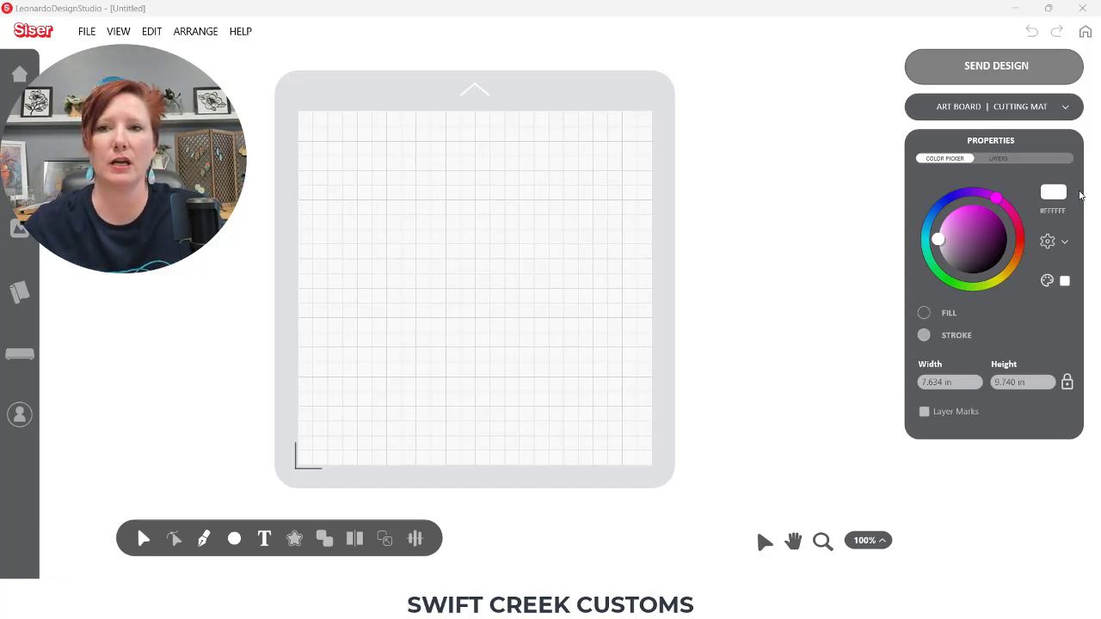
# Step: Set the art board up as a print and cut job on US Letter (8.5 in x 11 in) paper with page marks
pyautogui.click(967, 113)
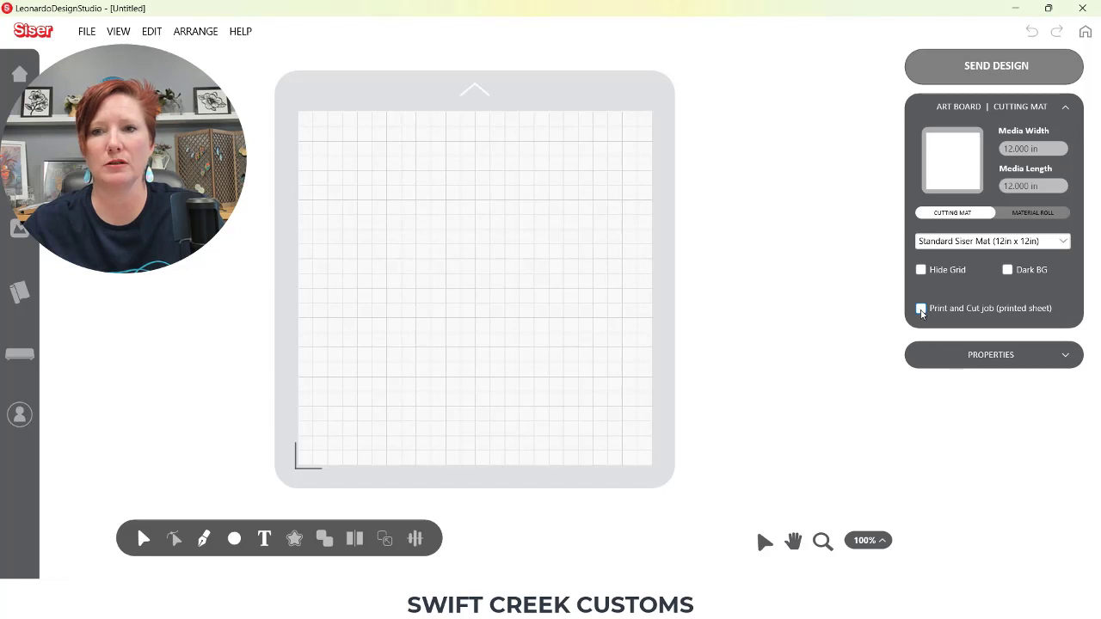
pyautogui.click(921, 310)
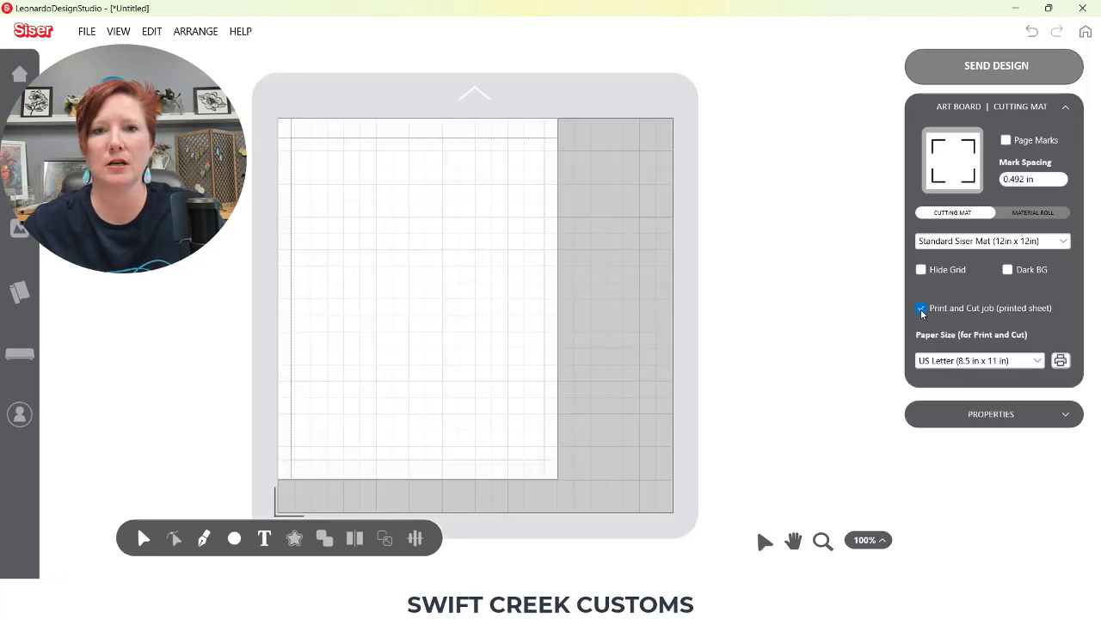
pyautogui.click(974, 365)
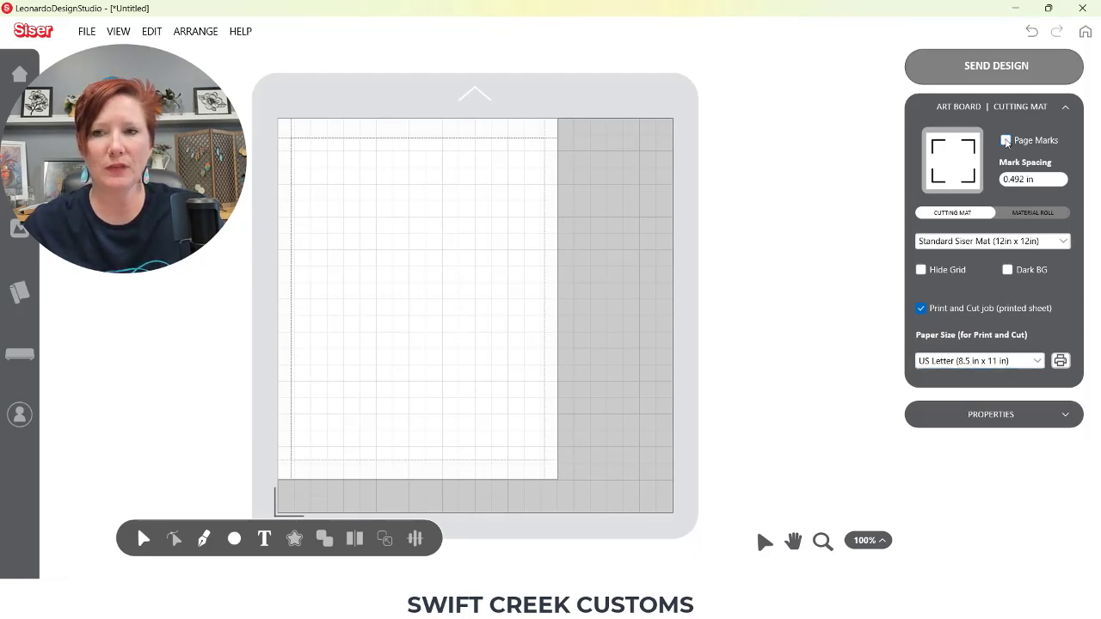
pyautogui.click(1006, 141)
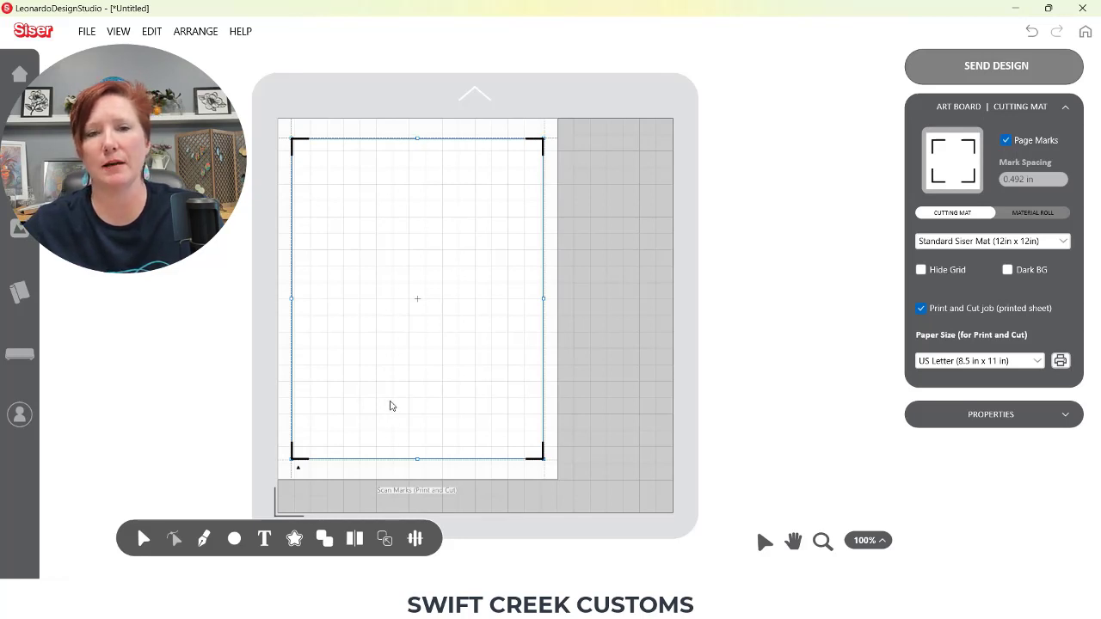
# Step: Draw a circle about 1.5 in wide near the upper-left page mark and open its width for editing
pyautogui.moveTo(234, 539)
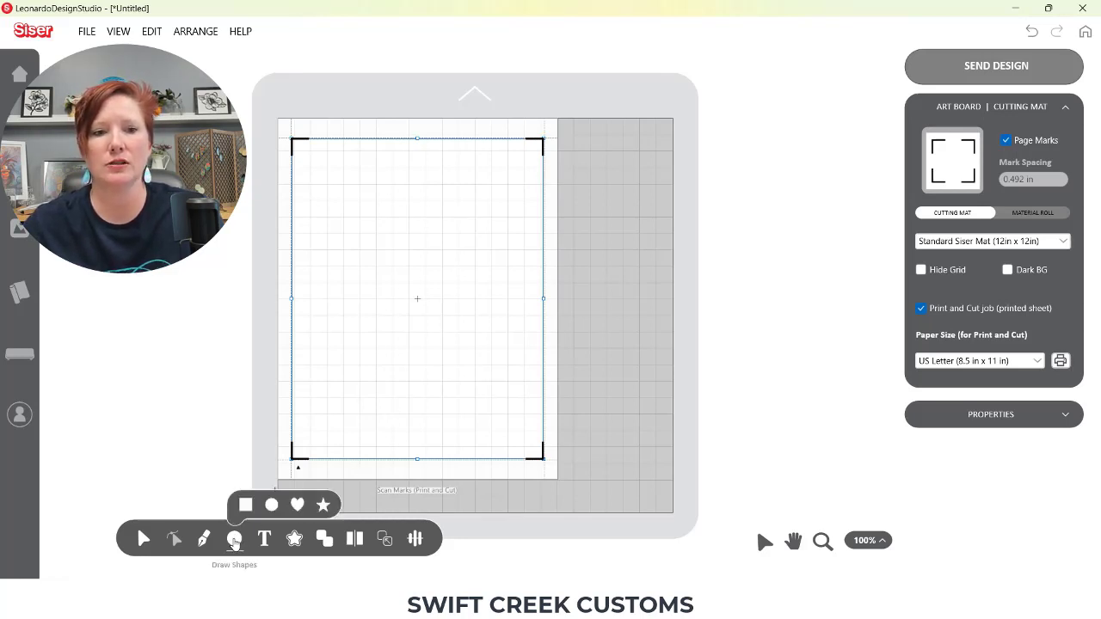
pyautogui.click(271, 505)
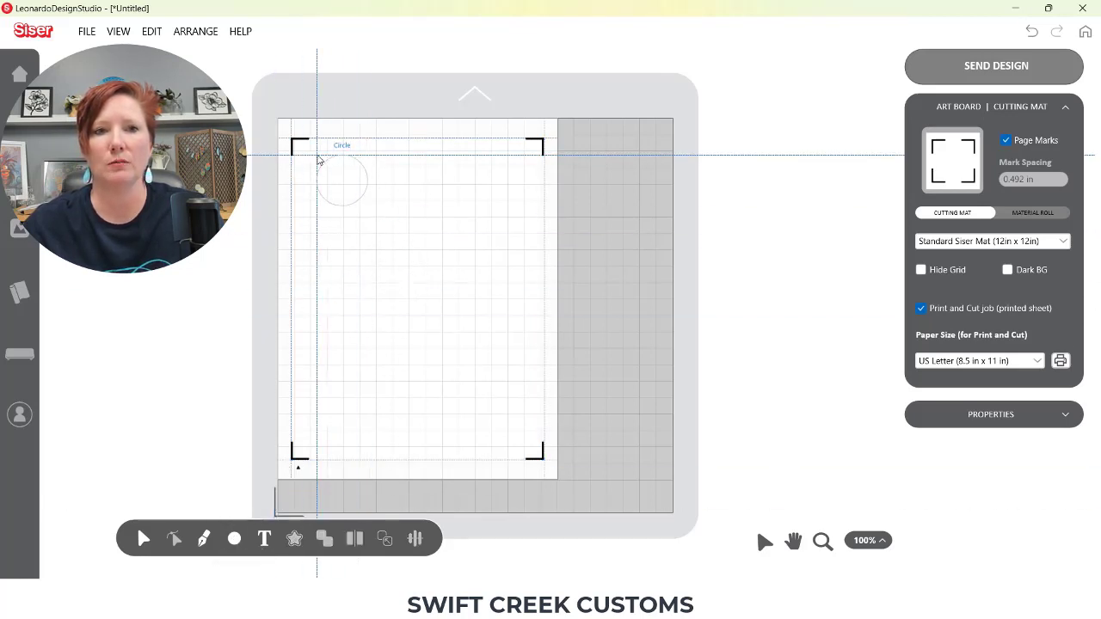
pyautogui.moveTo(313, 152); pyautogui.dragTo(370, 208)
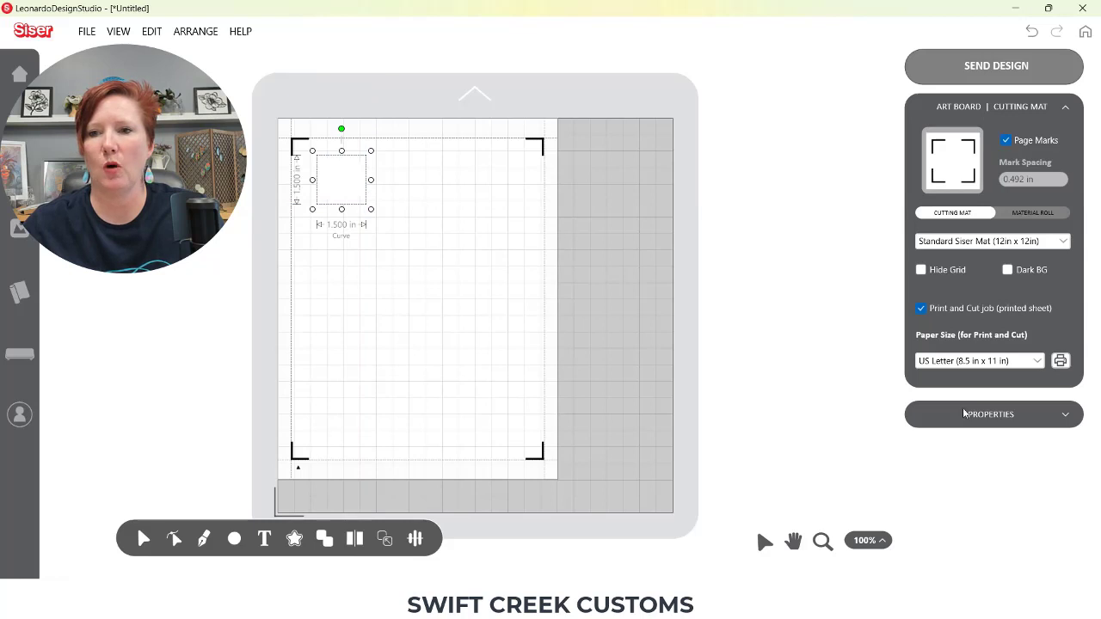
pyautogui.click(986, 414)
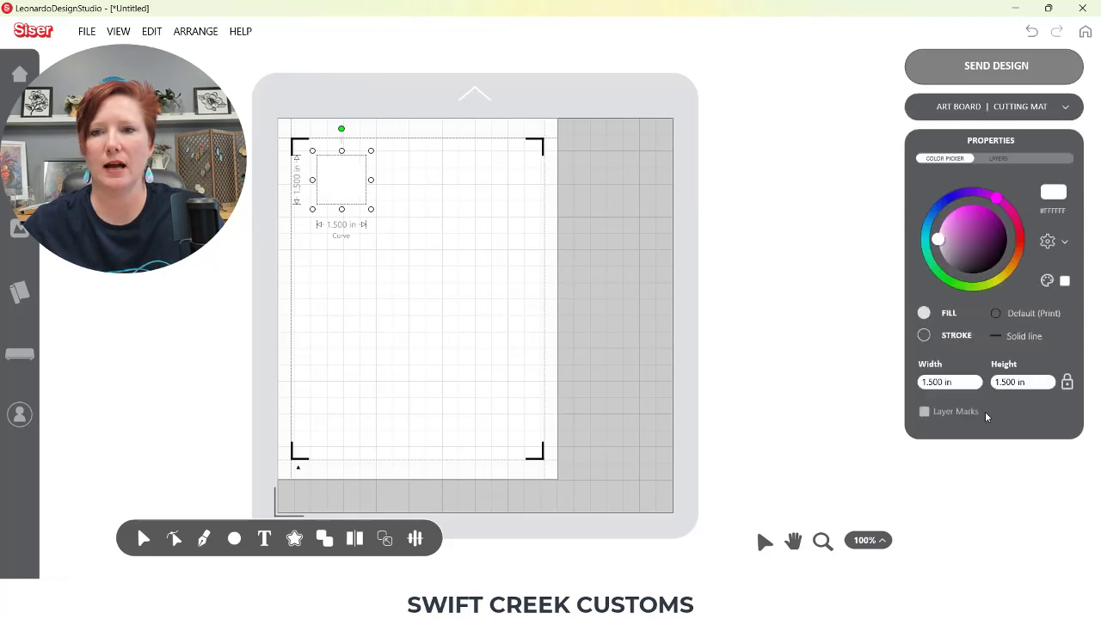
pyautogui.click(963, 381)
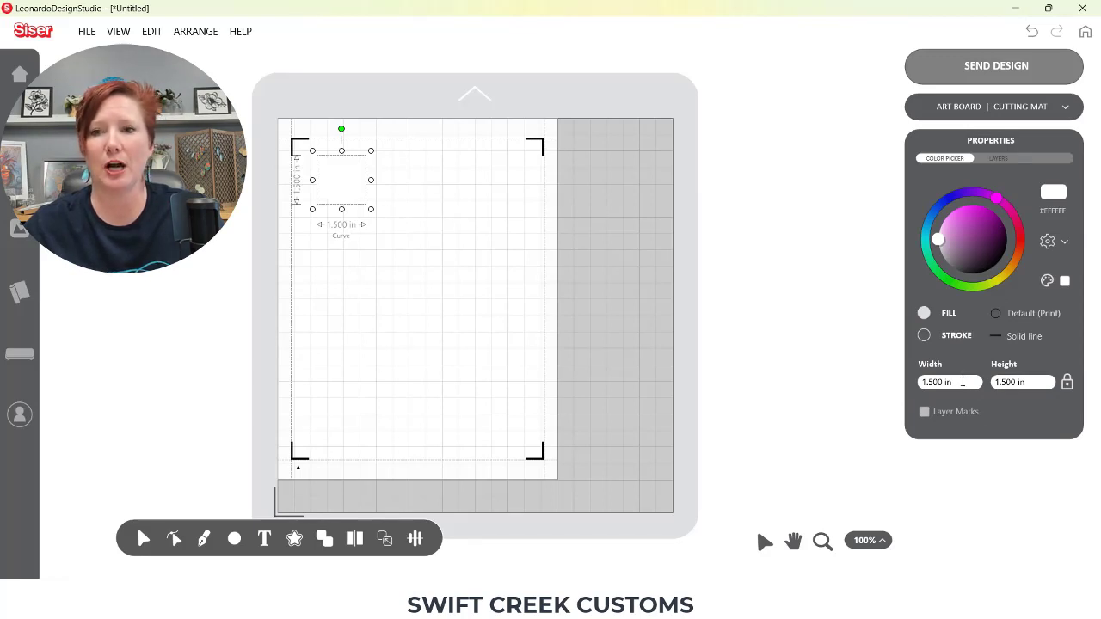
pyautogui.click(959, 381)
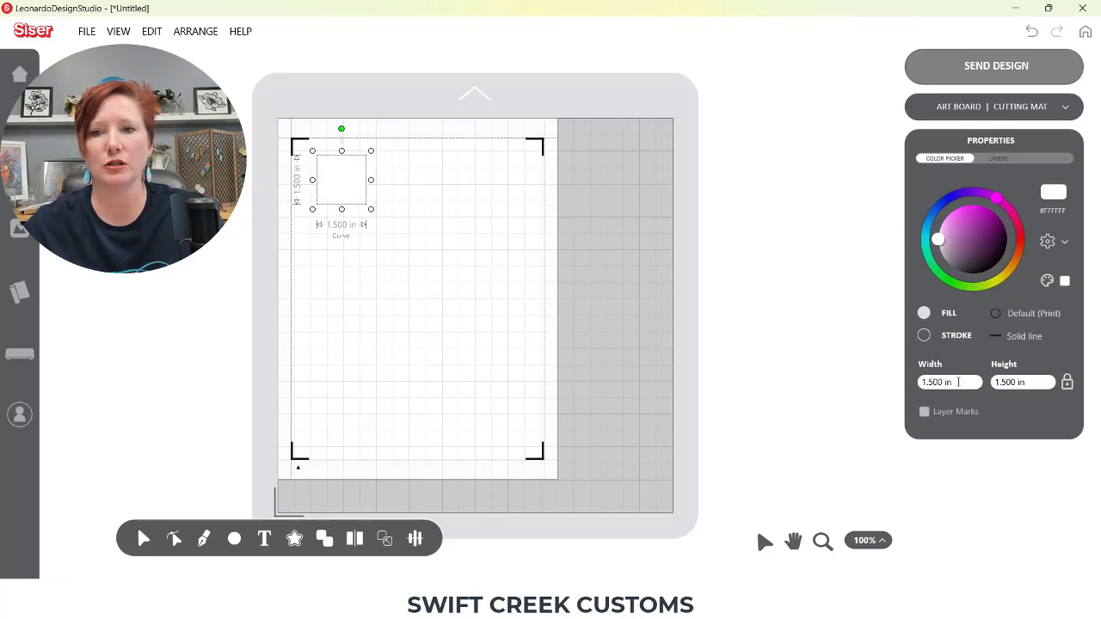
pyautogui.click(958, 382)
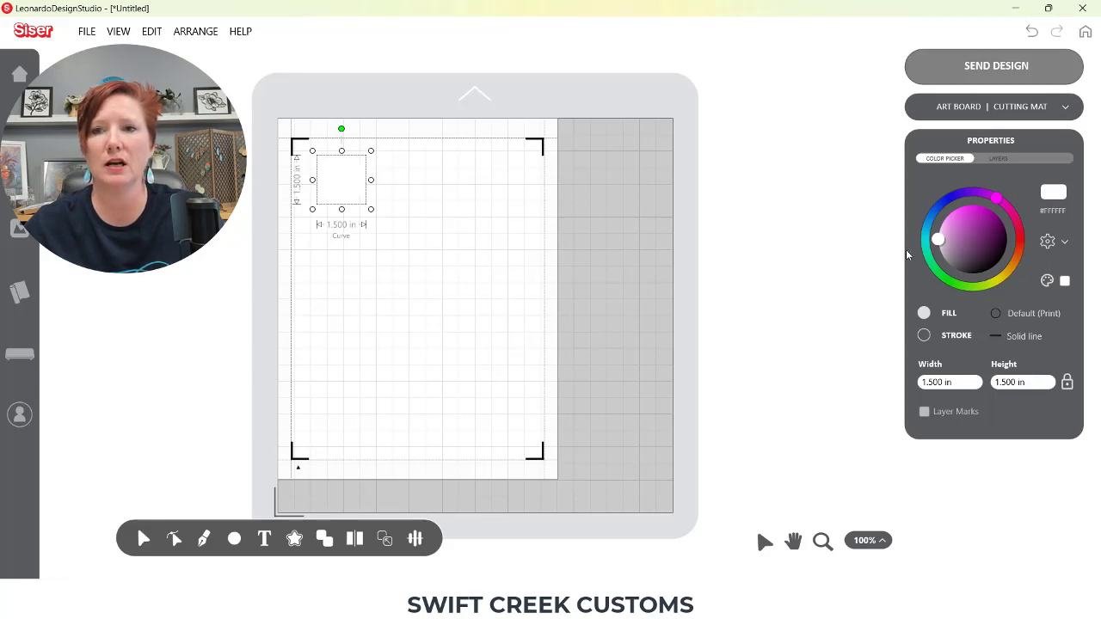
# Step: Color the circle black (#000000) and switch it from a fill to a stroke outline
pyautogui.moveTo(937, 240); pyautogui.dragTo(995, 269)
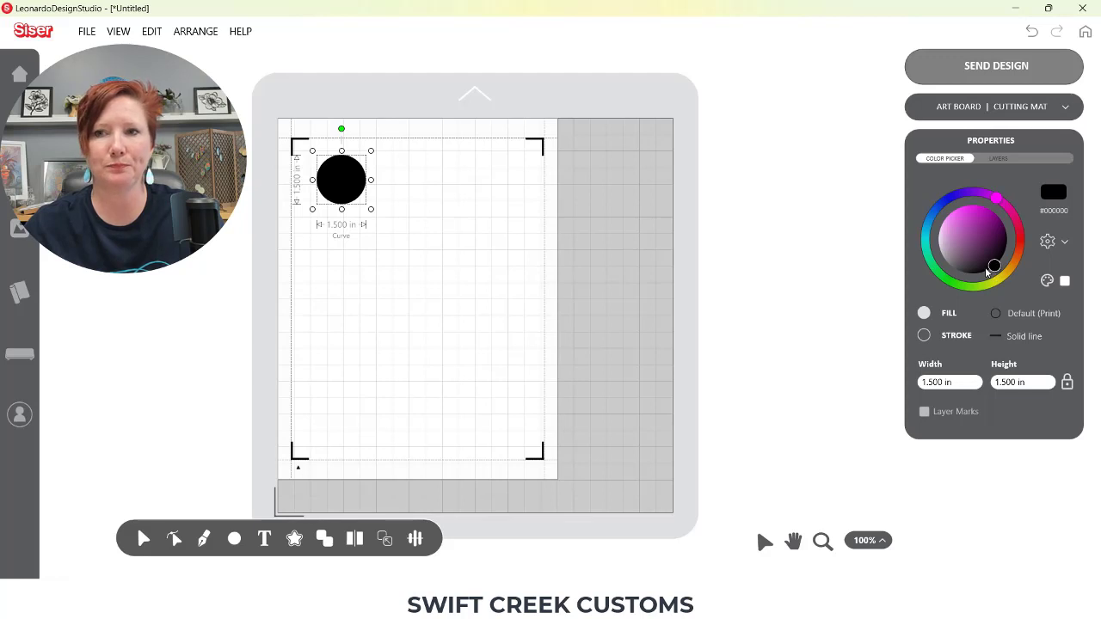
pyautogui.click(924, 337)
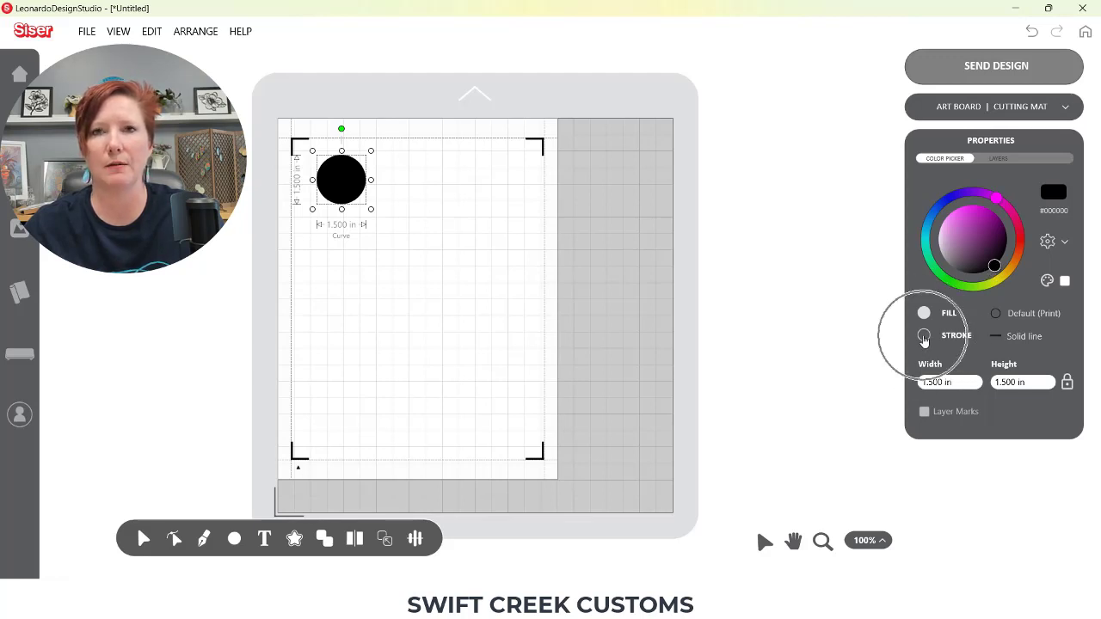
pyautogui.click(923, 336)
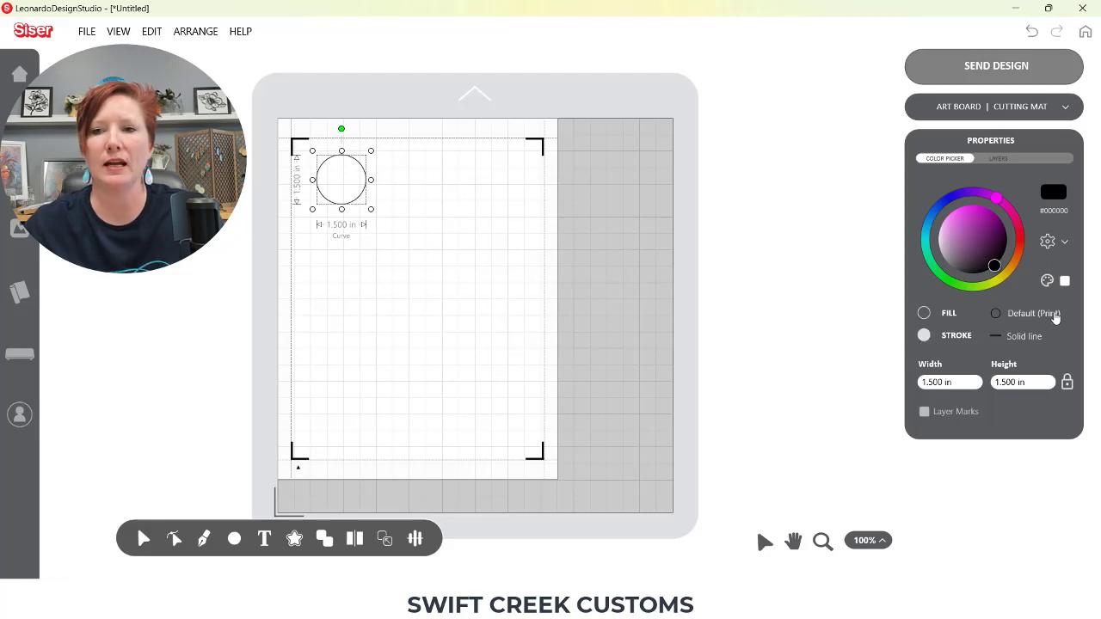
# Step: Assign the circle's outline to the Cut tool and move the circle closer to the upper-left page mark
pyautogui.click(1041, 314)
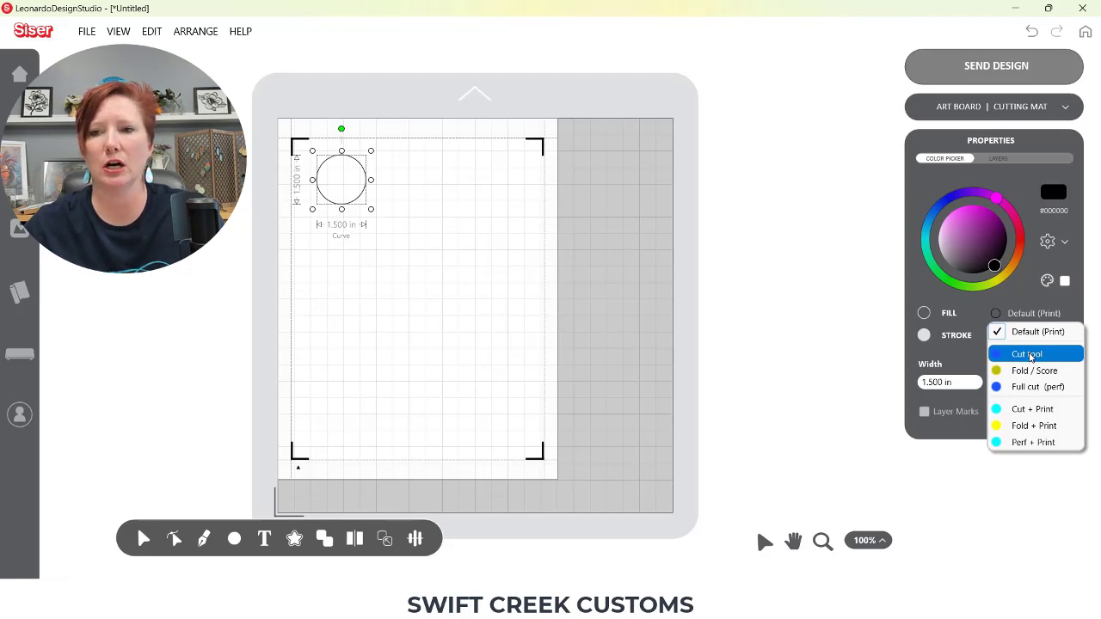
pyautogui.click(1031, 356)
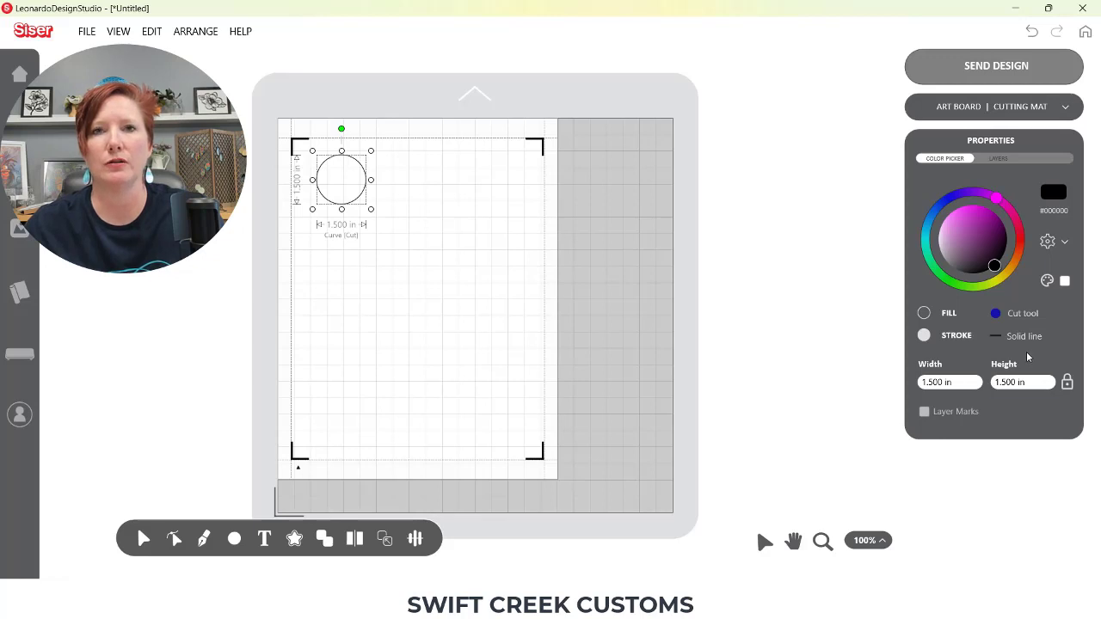
pyautogui.moveTo(362, 200); pyautogui.dragTo(340, 195)
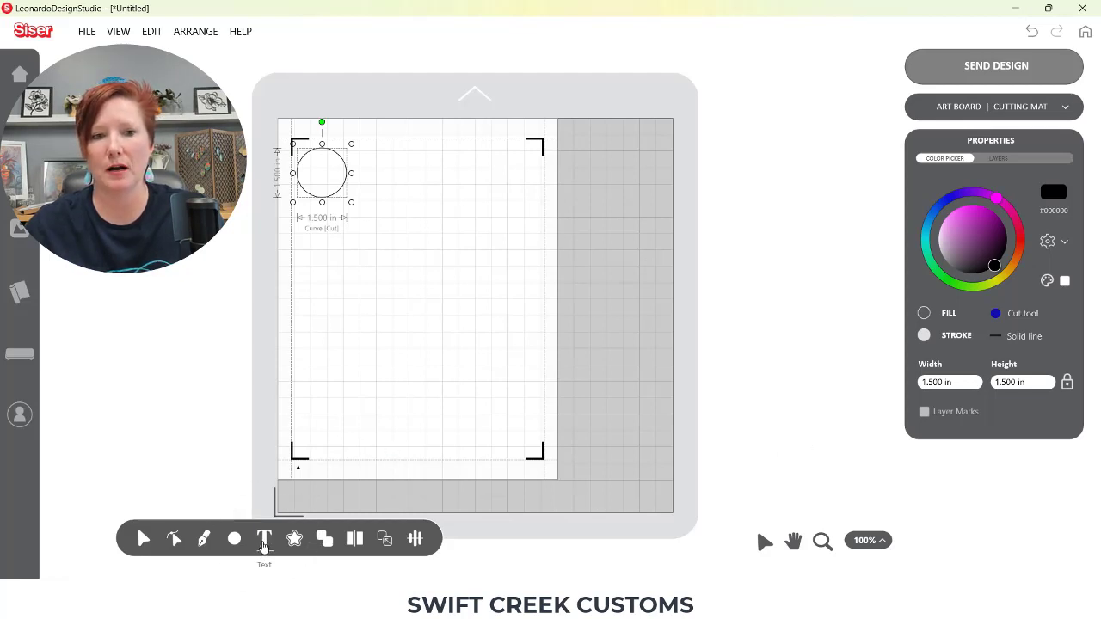
# Step: Add the text "H" in the hellofriendbrushscriptfont font to the page
pyautogui.click(264, 542)
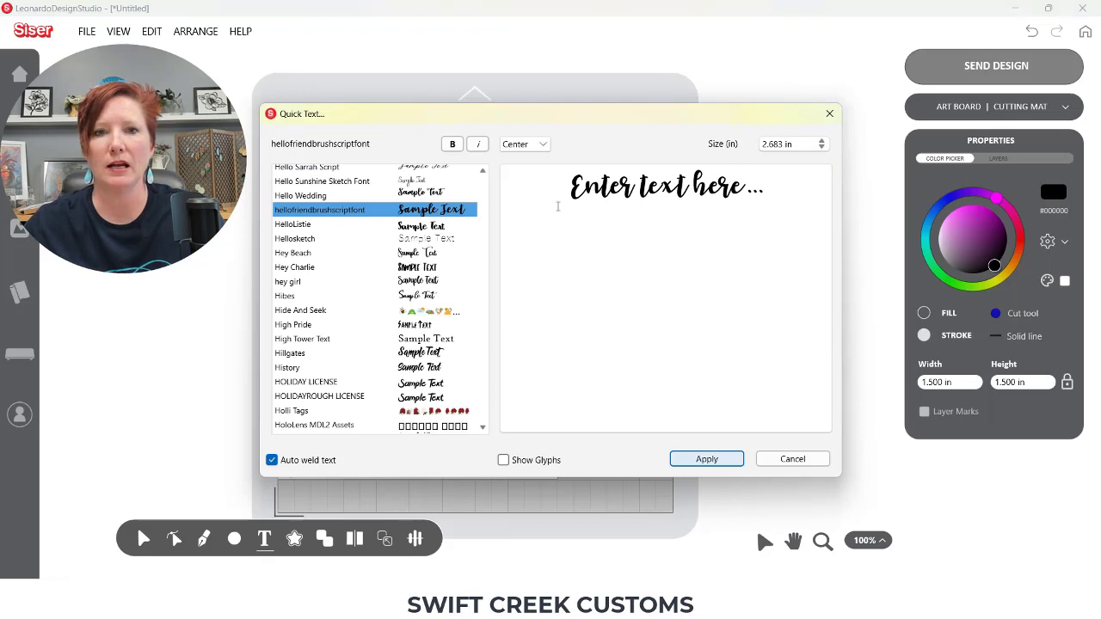
pyautogui.moveTo(566, 188); pyautogui.dragTo(777, 187)
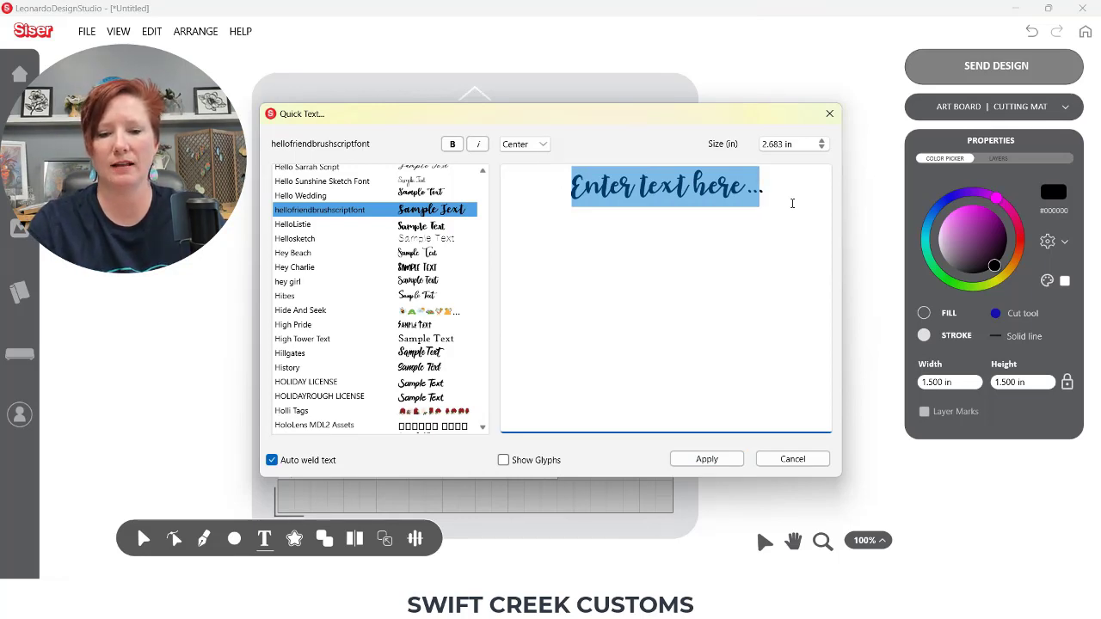
pyautogui.write('H')
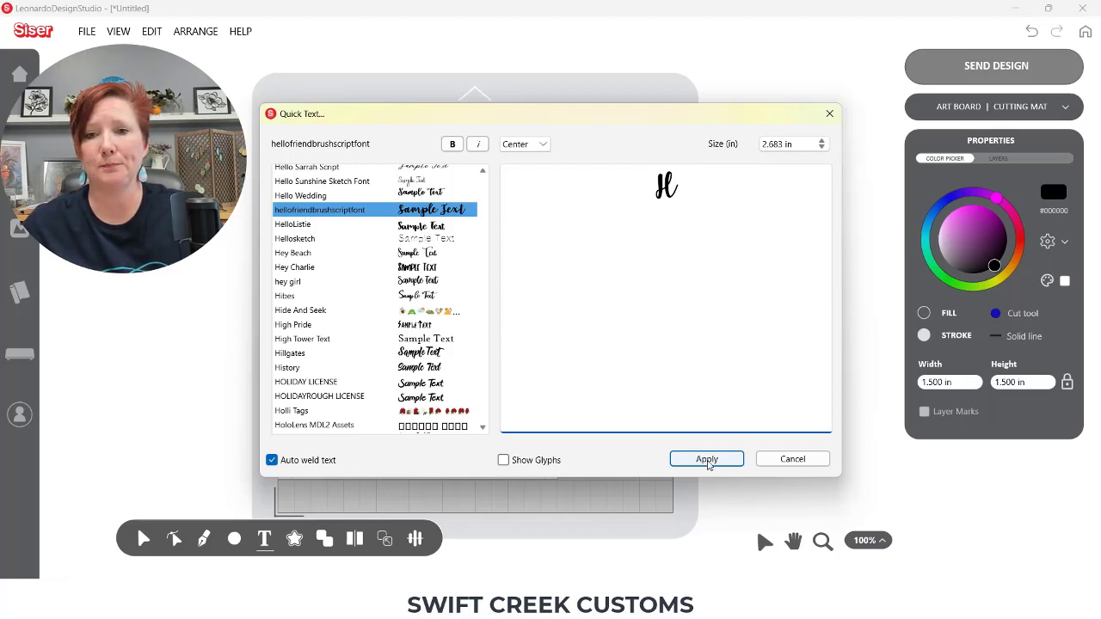
pyautogui.click(707, 462)
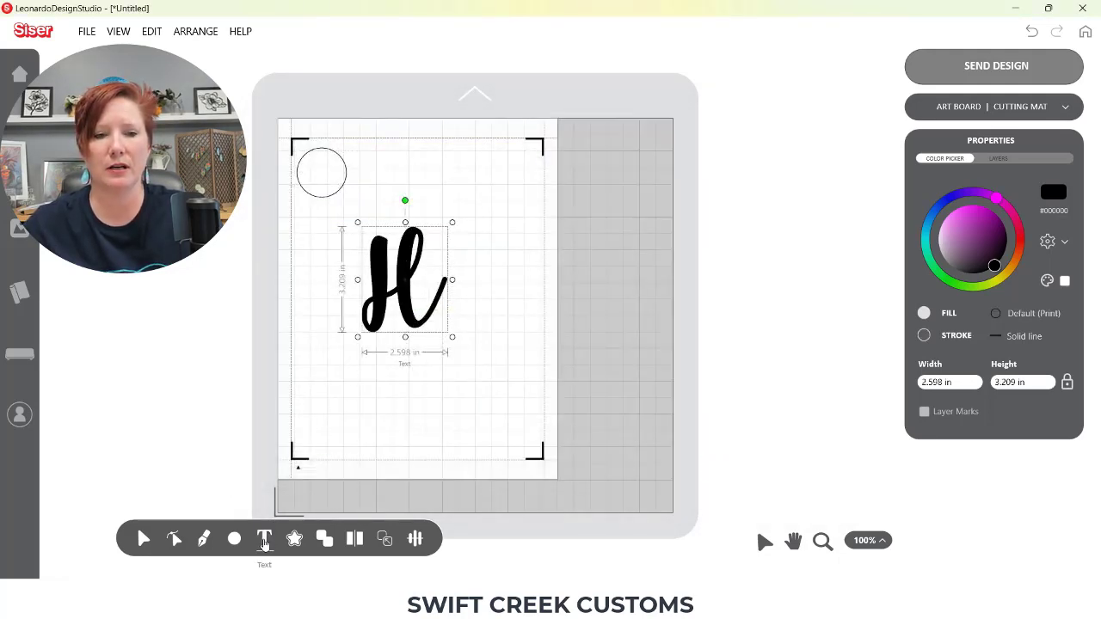
pyautogui.click(264, 540)
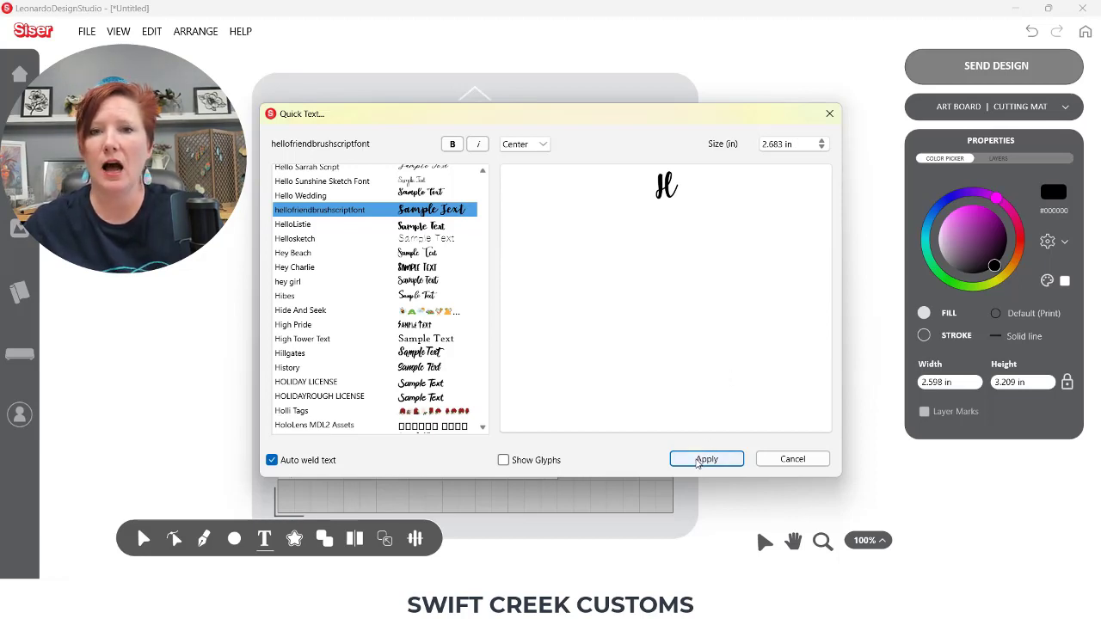
pyautogui.click(698, 461)
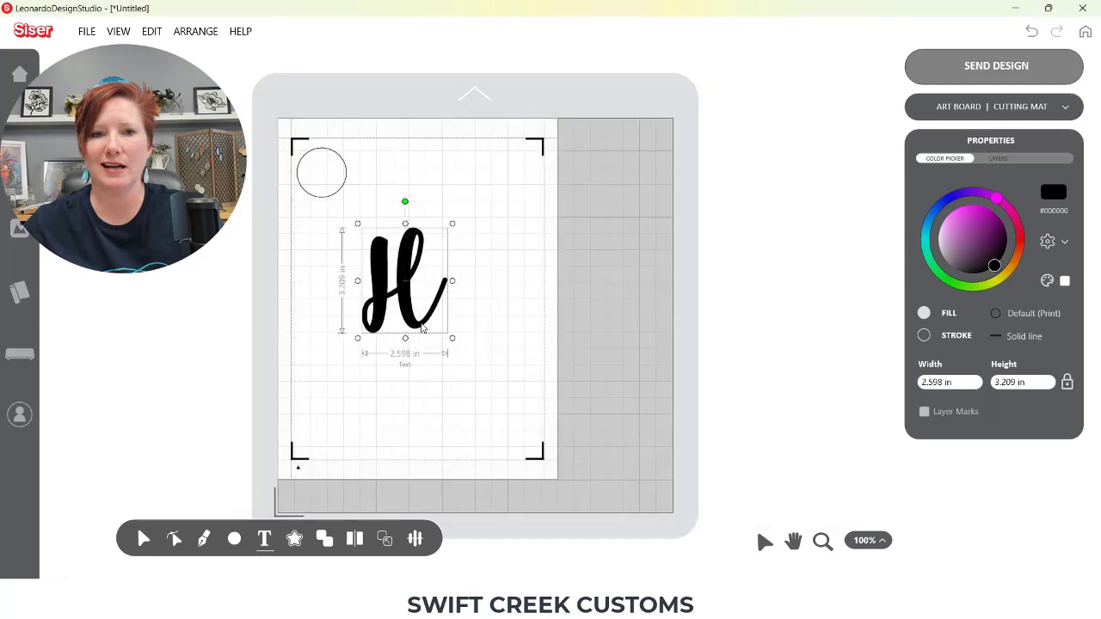
# Step: Scale the letter H down to about 0.86 in wide and 1.06 in high, and place it over the circle
pyautogui.moveTo(452, 337); pyautogui.dragTo(396, 256)
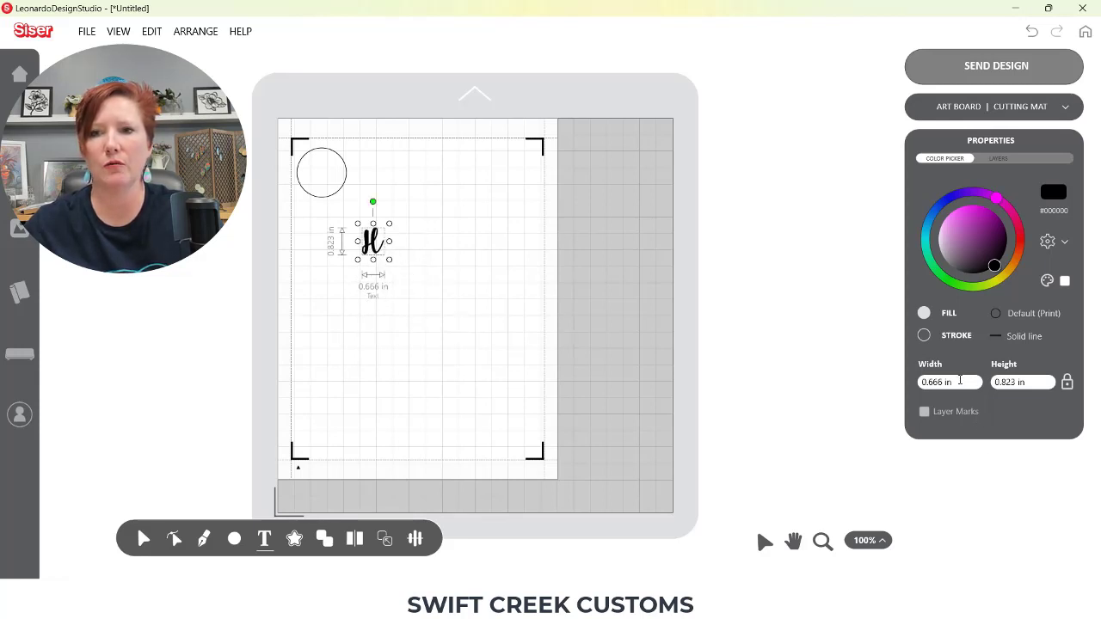
pyautogui.click(965, 385)
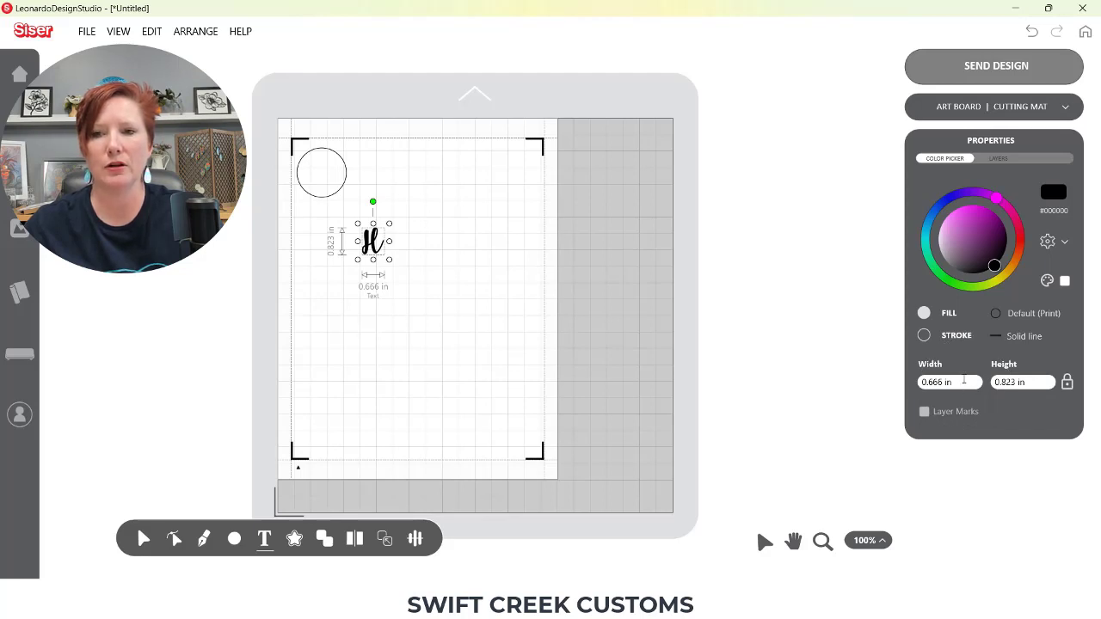
pyautogui.click(963, 379)
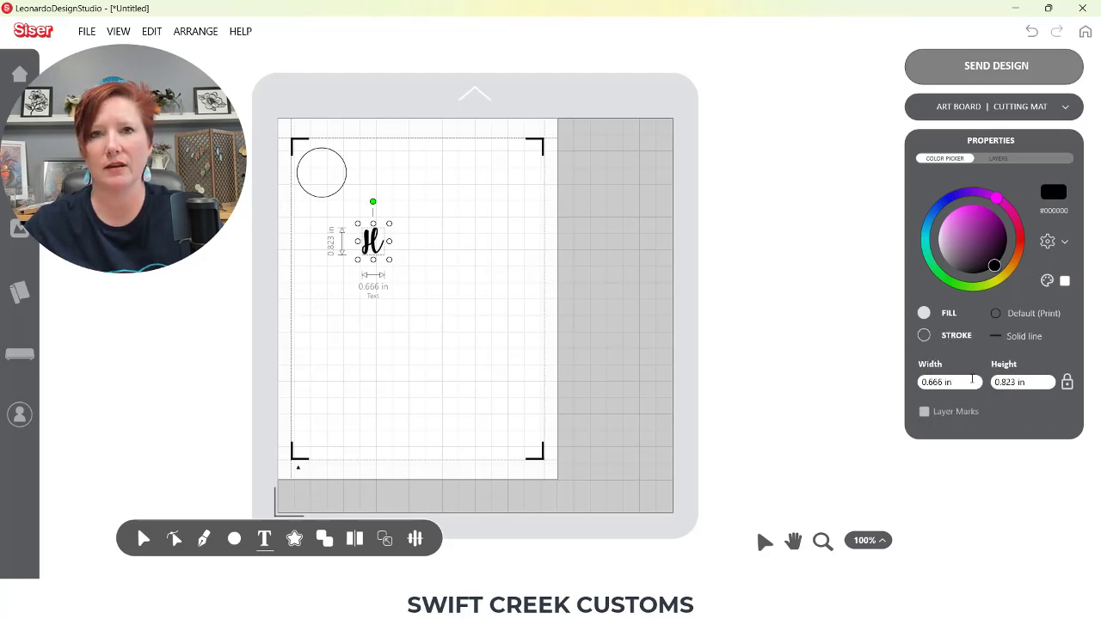
pyautogui.moveTo(375, 245); pyautogui.dragTo(325, 174)
pyautogui.moveTo(334, 188); pyautogui.dragTo(335, 190)
# Step: Select the circle and the H together and align their centers horizontally and vertically
pyautogui.moveTo(404, 196); pyautogui.dragTo(269, 175)
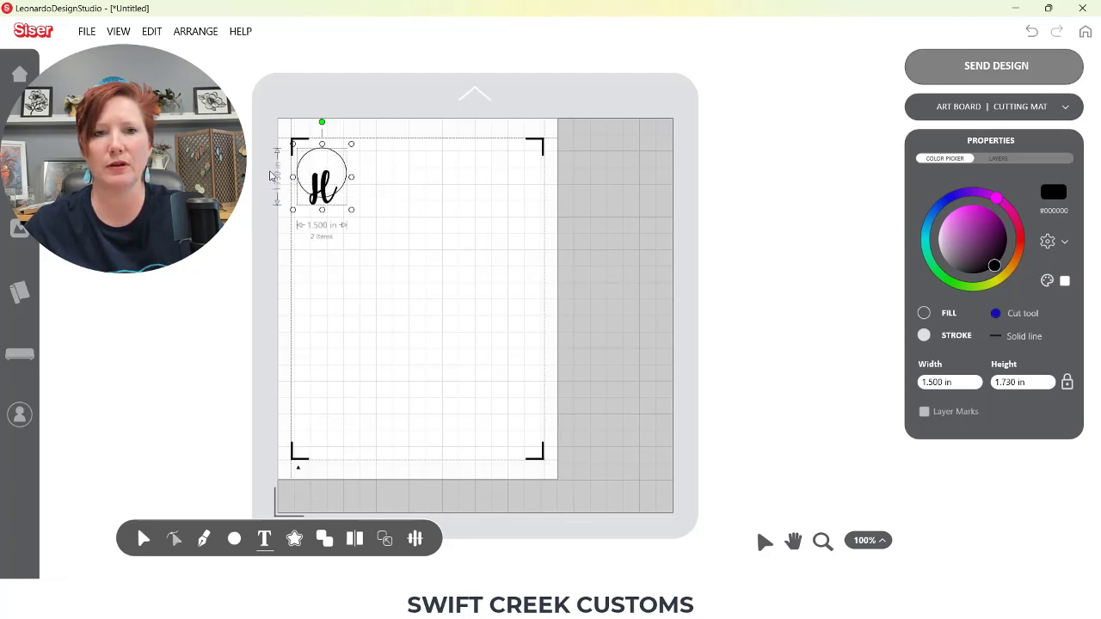
pyautogui.click(416, 539)
pyautogui.click(453, 505)
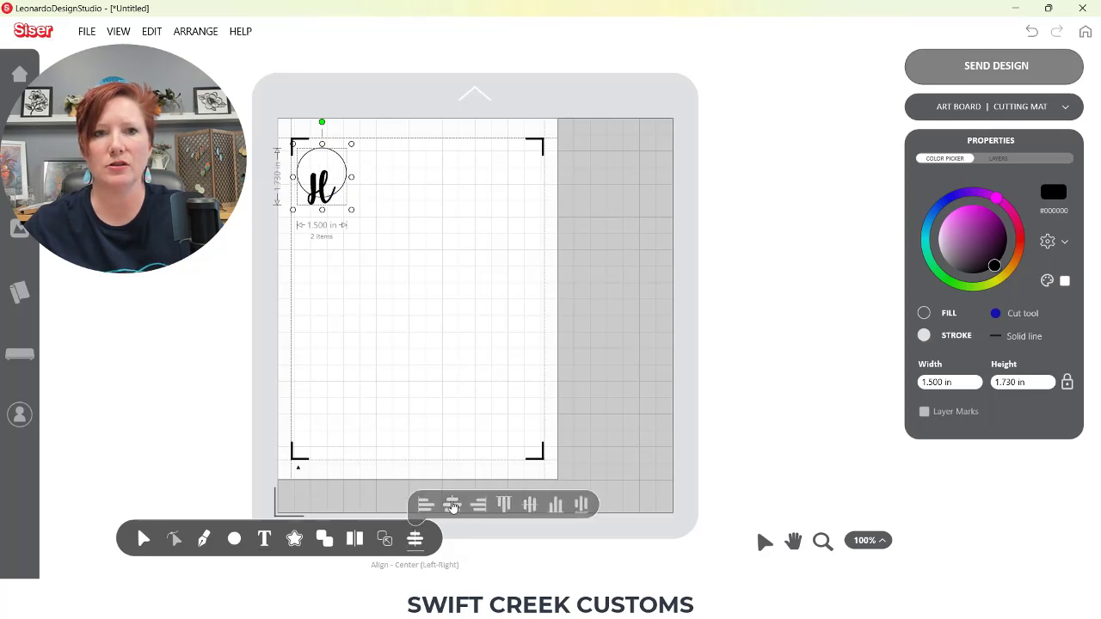
pyautogui.click(417, 540)
pyautogui.click(530, 506)
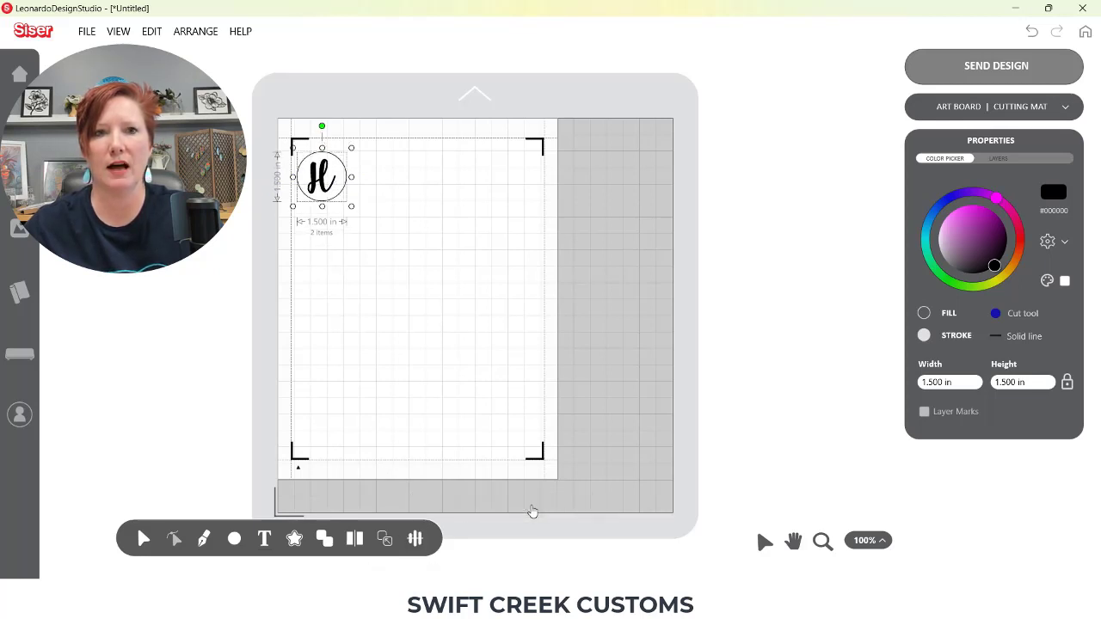
pyautogui.click(385, 227)
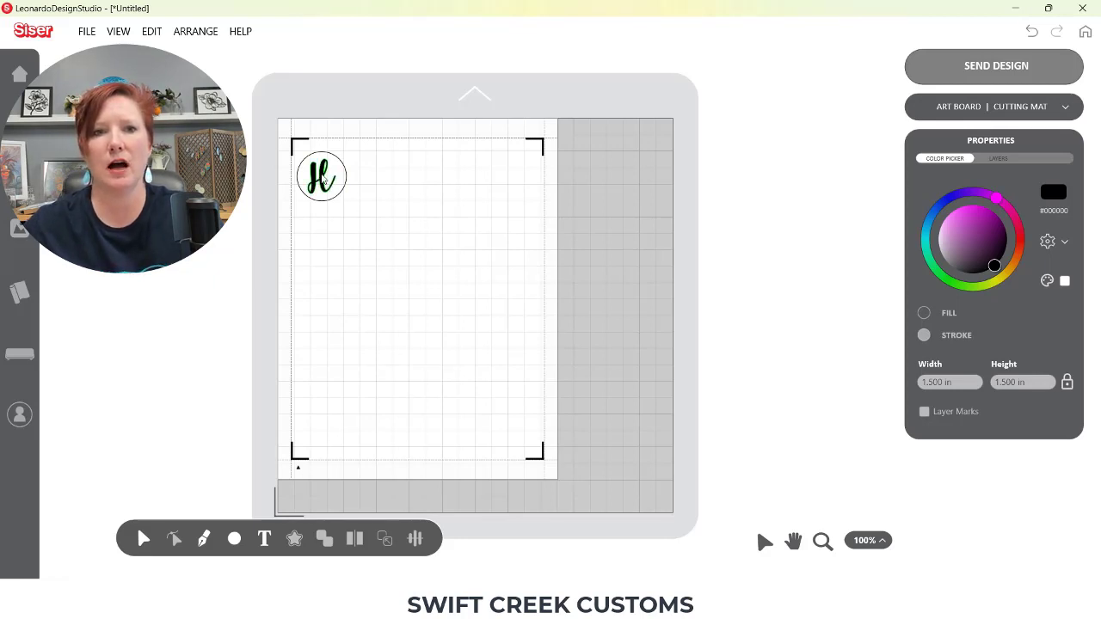
# Step: Nudge the H slightly inside the circle, and center the letter and circle on each other again in both directions
pyautogui.click(321, 178)
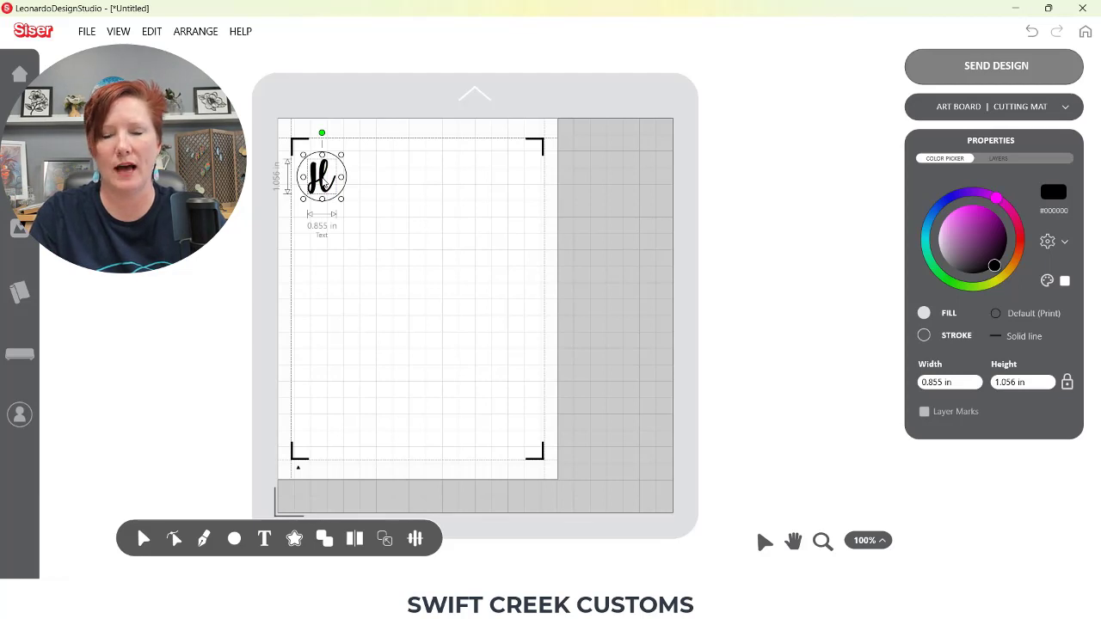
pyautogui.moveTo(320, 181)
pyautogui.mouseDown()
pyautogui.moveTo(337, 181)
pyautogui.moveTo(321, 183)
pyautogui.mouseUp()
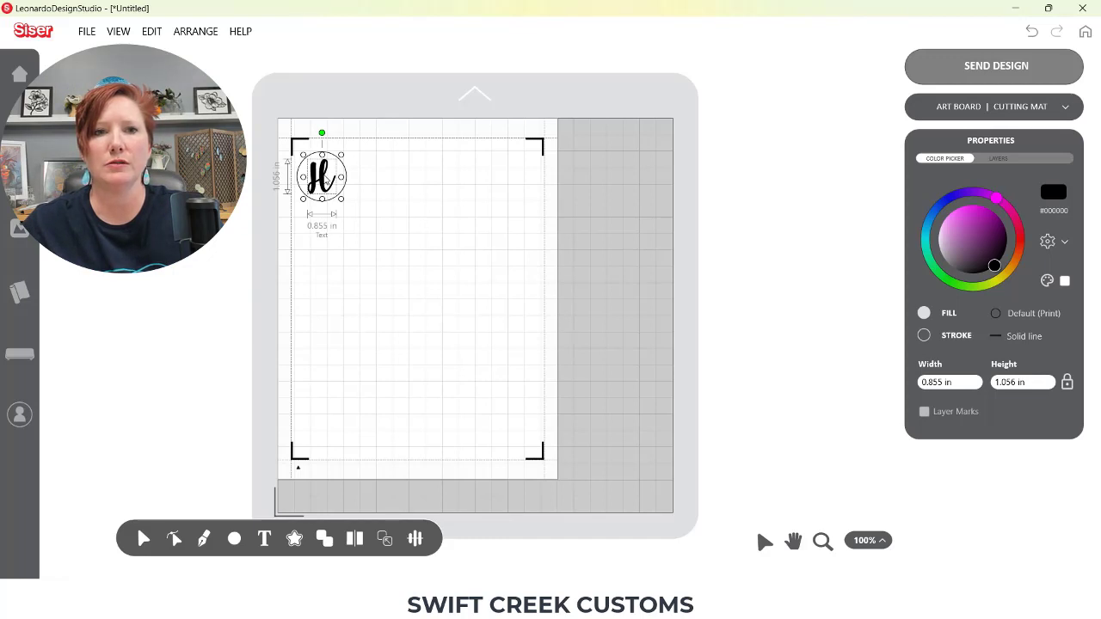
pyautogui.moveTo(328, 178); pyautogui.dragTo(378, 203)
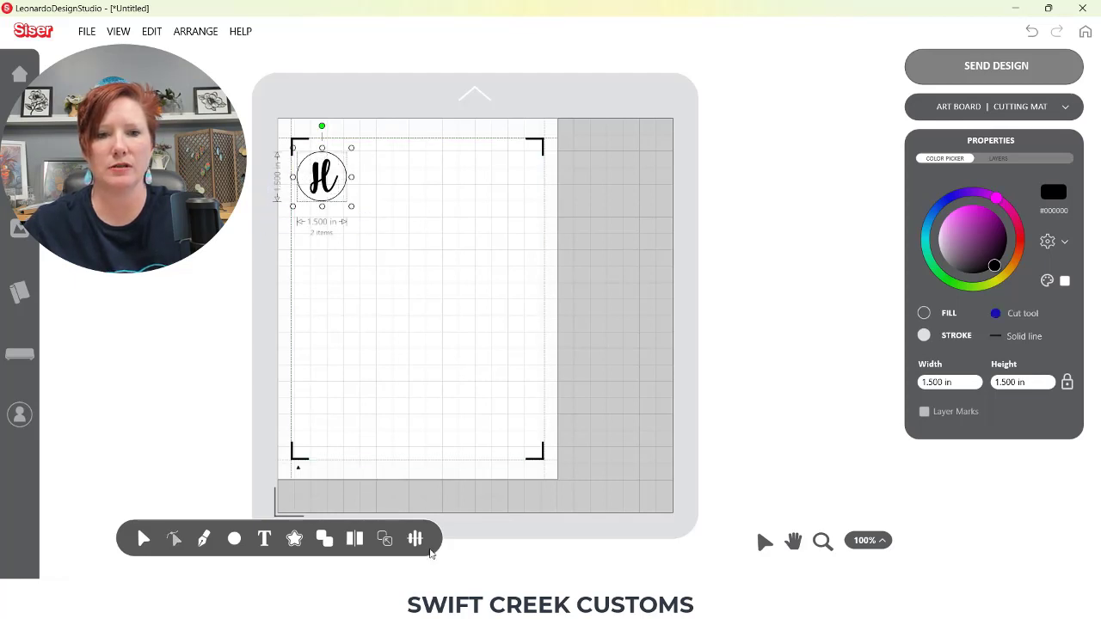
pyautogui.moveTo(416, 538)
pyautogui.click(452, 509)
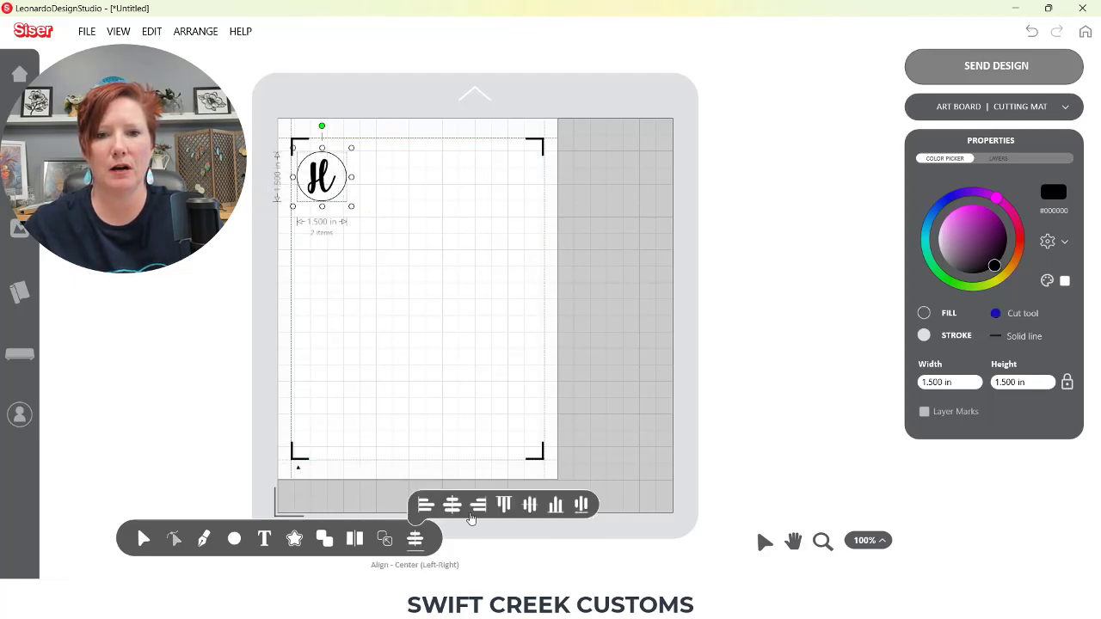
pyautogui.click(530, 506)
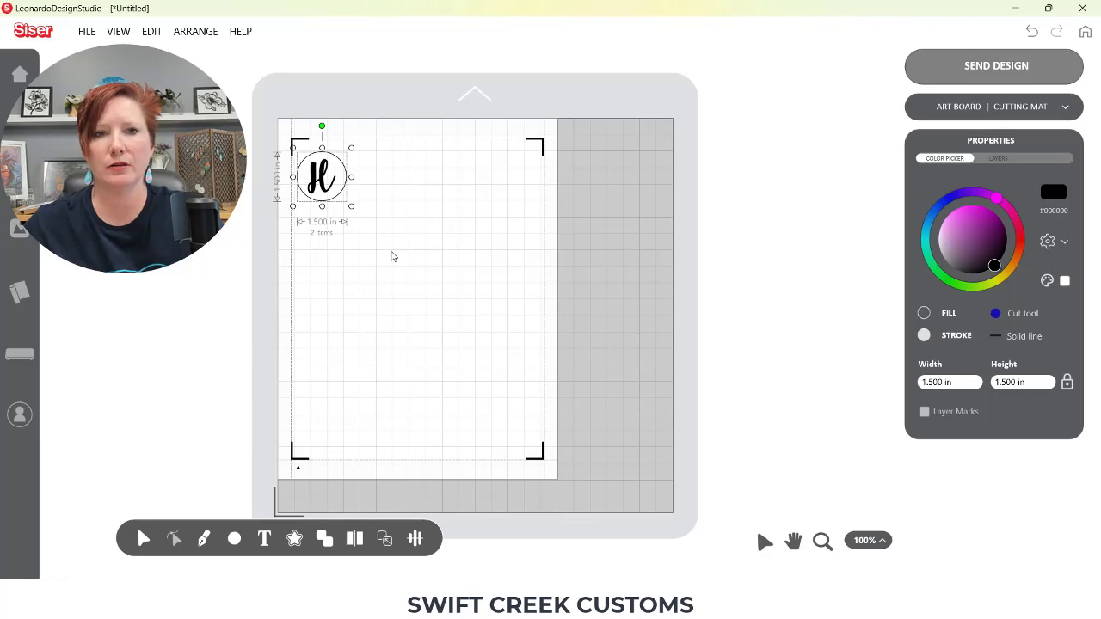
# Step: Select the letter H on its own, check which tool its fill is assigned to, and clear the selection
pyautogui.click(409, 271)
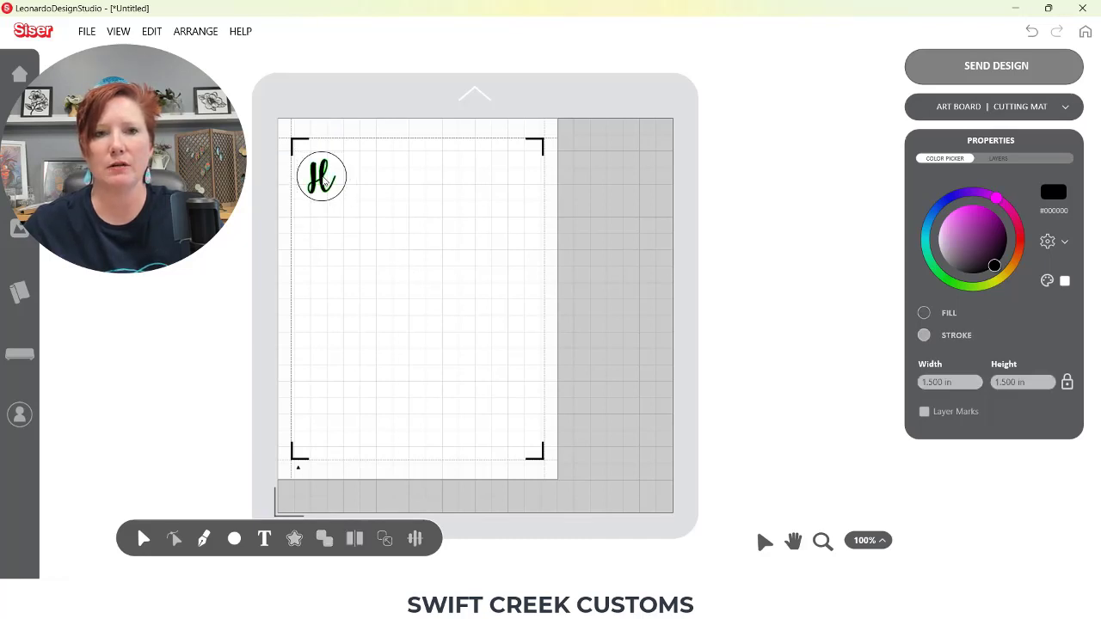
pyautogui.click(322, 181)
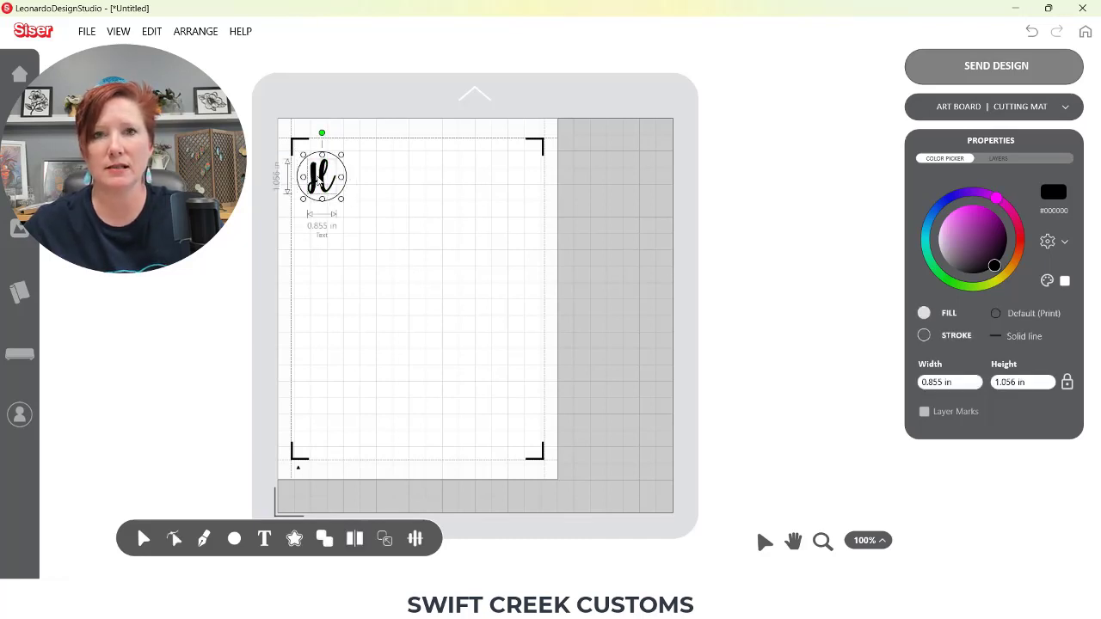
pyautogui.click(1030, 315)
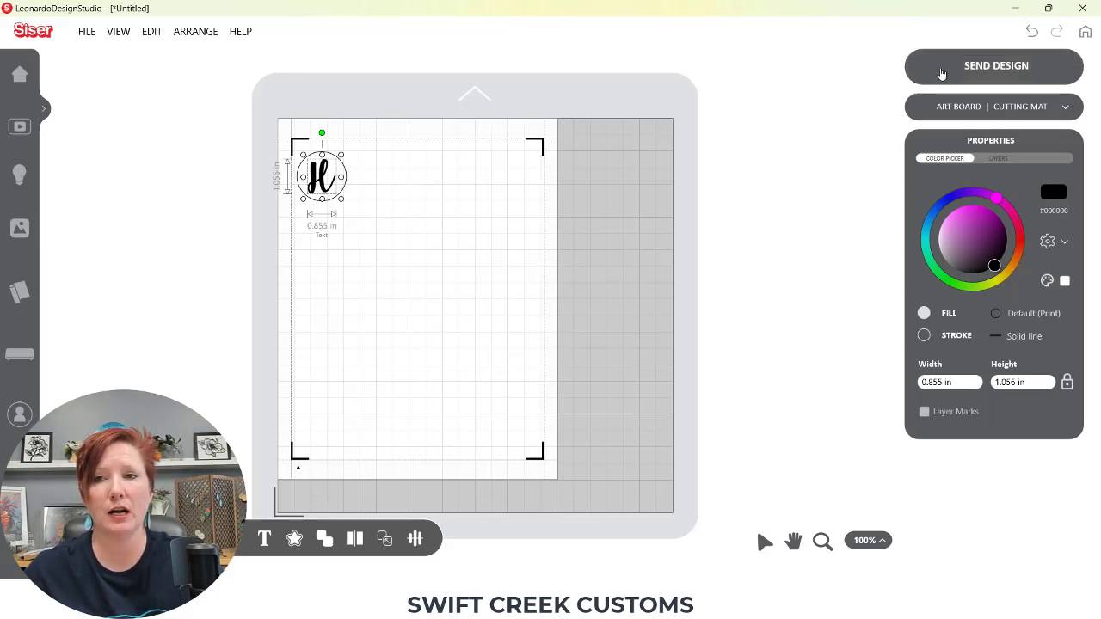
pyautogui.click(608, 206)
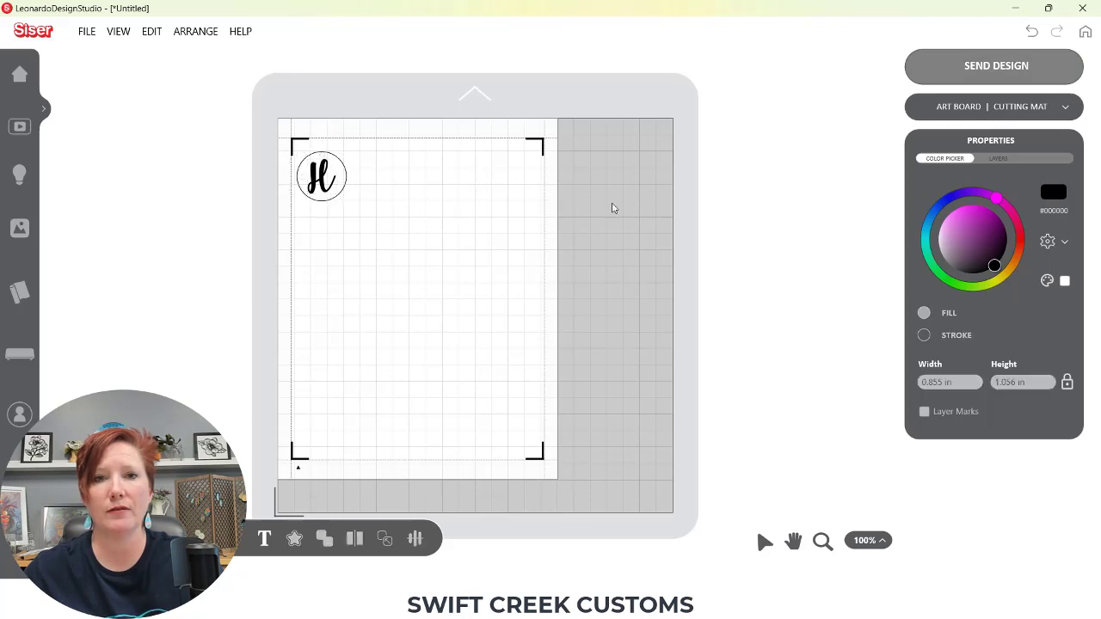
# Step: Send all artwork that fits on the page, review the print artwork and the cutting contours, and return to the design
pyautogui.click(949, 69)
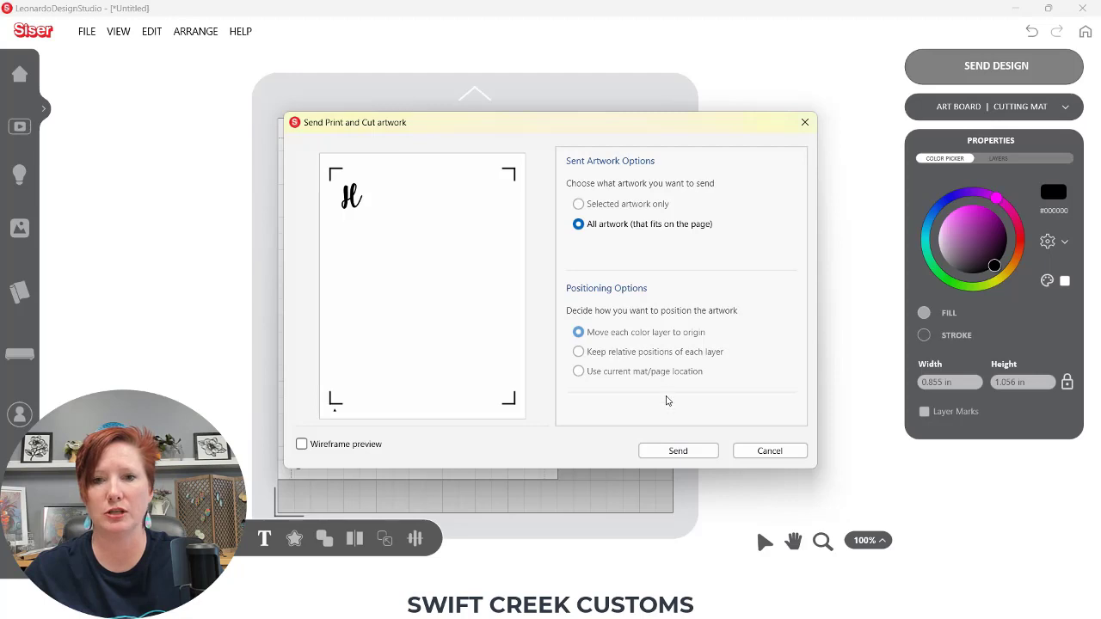
pyautogui.click(675, 454)
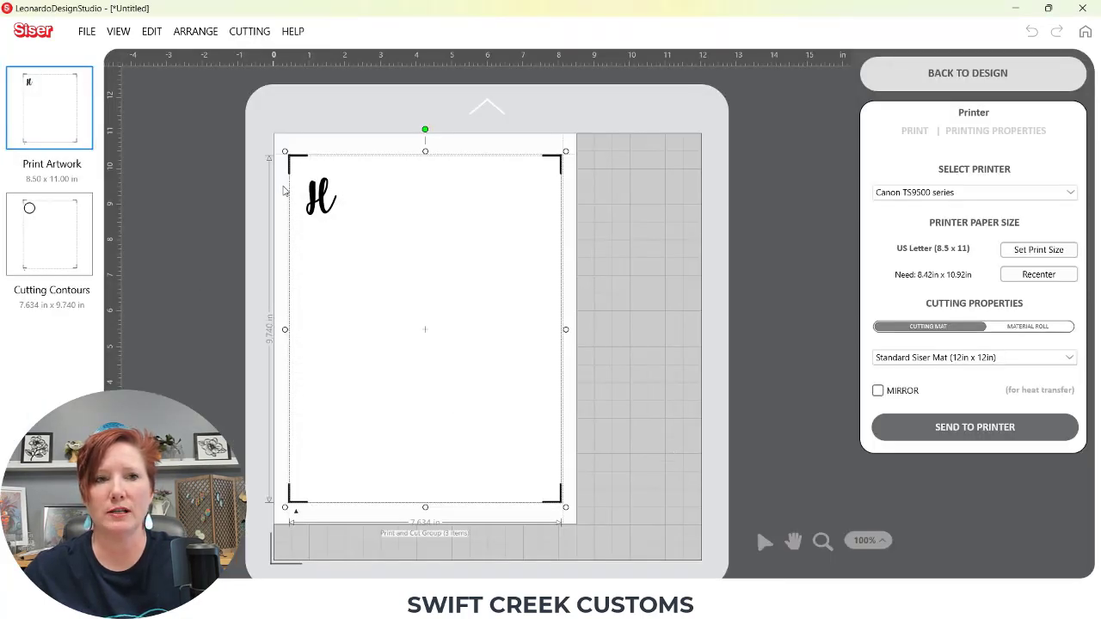
pyautogui.click(38, 112)
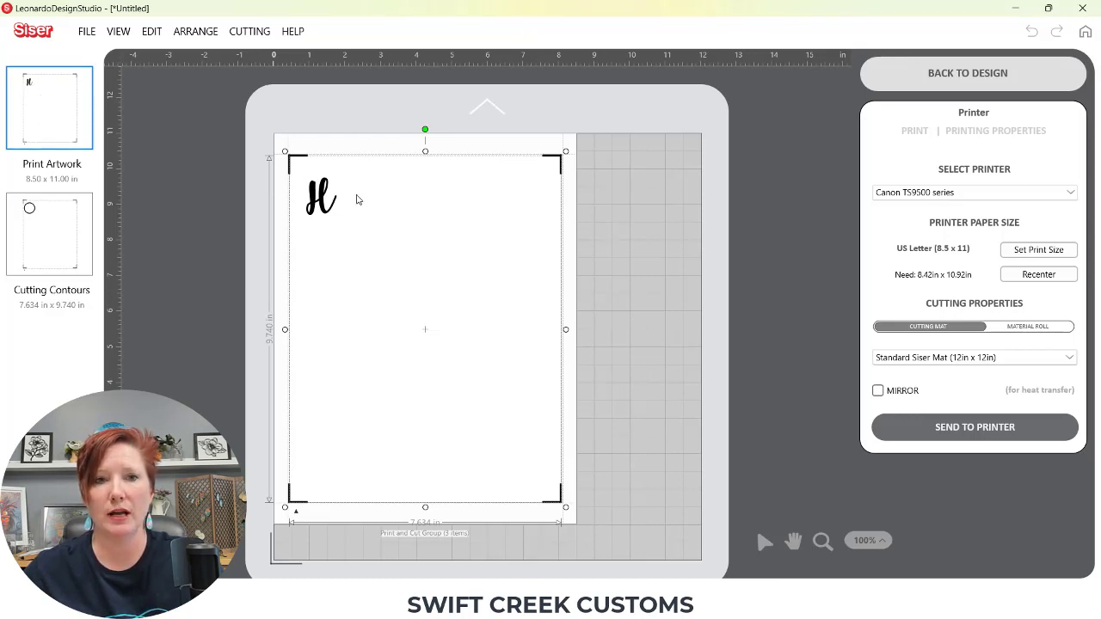
pyautogui.click(42, 222)
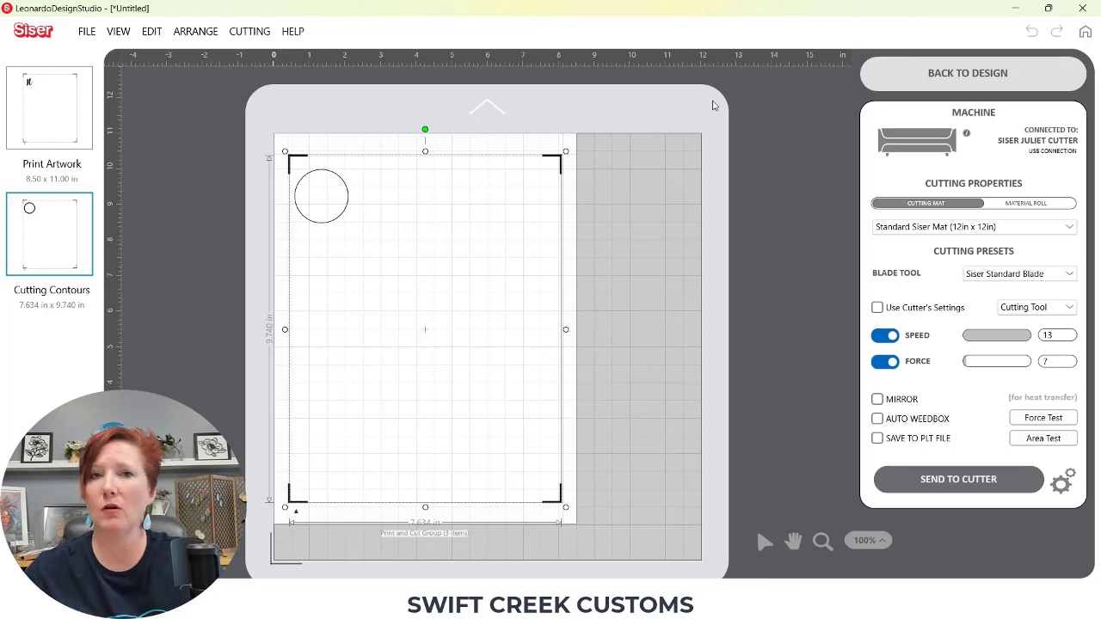
pyautogui.click(902, 80)
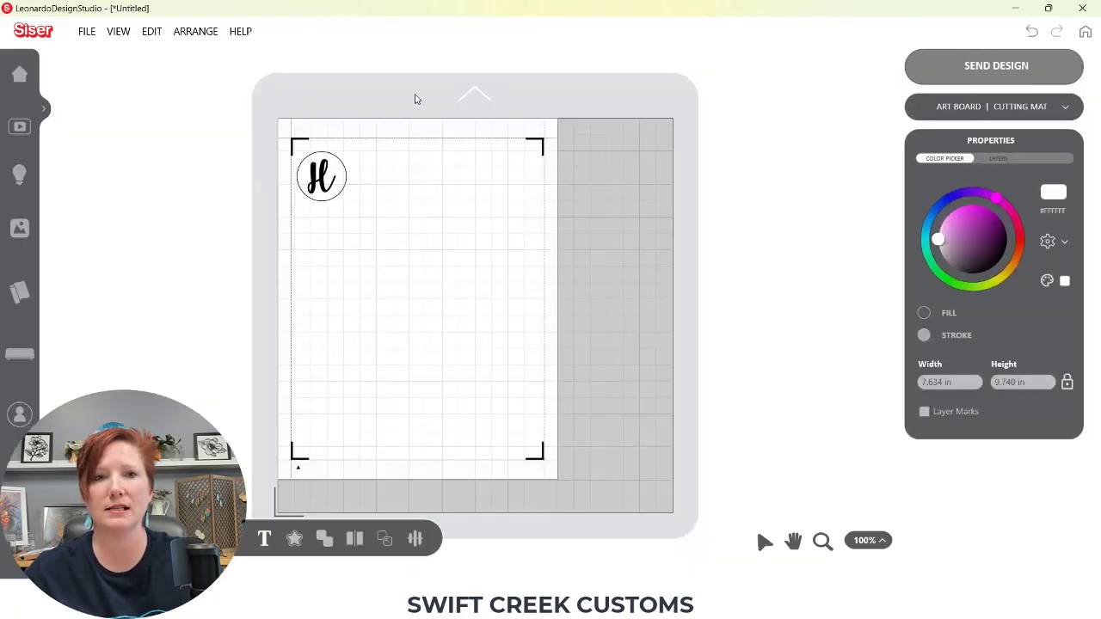
# Step: Group the cut circle and the letter H into one object, and check the grouping commands
pyautogui.moveTo(275, 169); pyautogui.dragTo(351, 196)
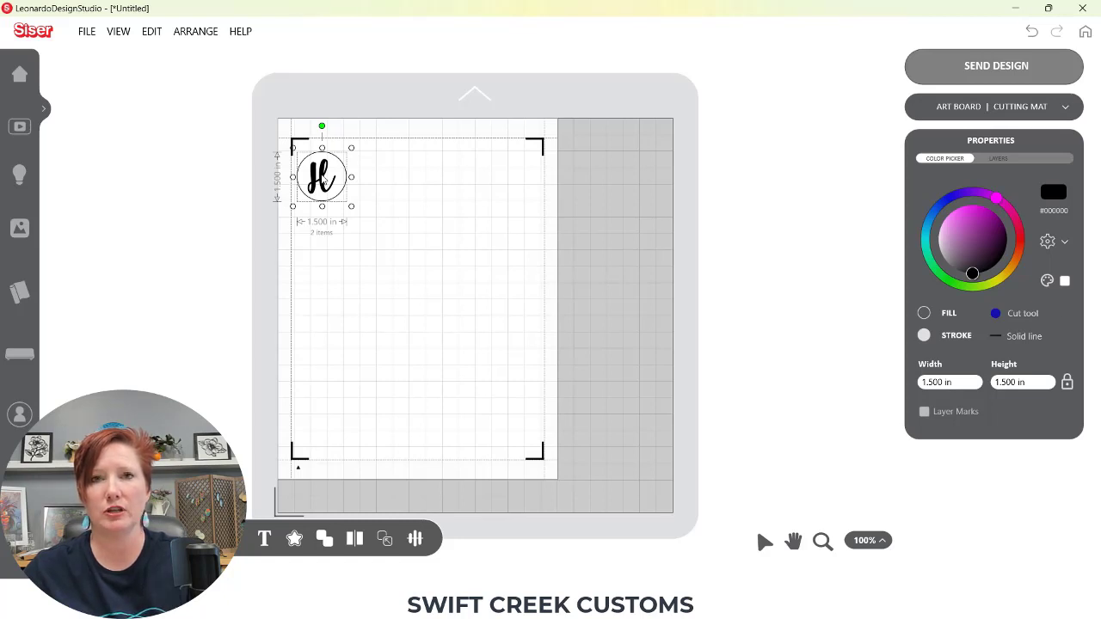
pyautogui.hotkey('ctrl', 'g')
pyautogui.rightClick(324, 177)
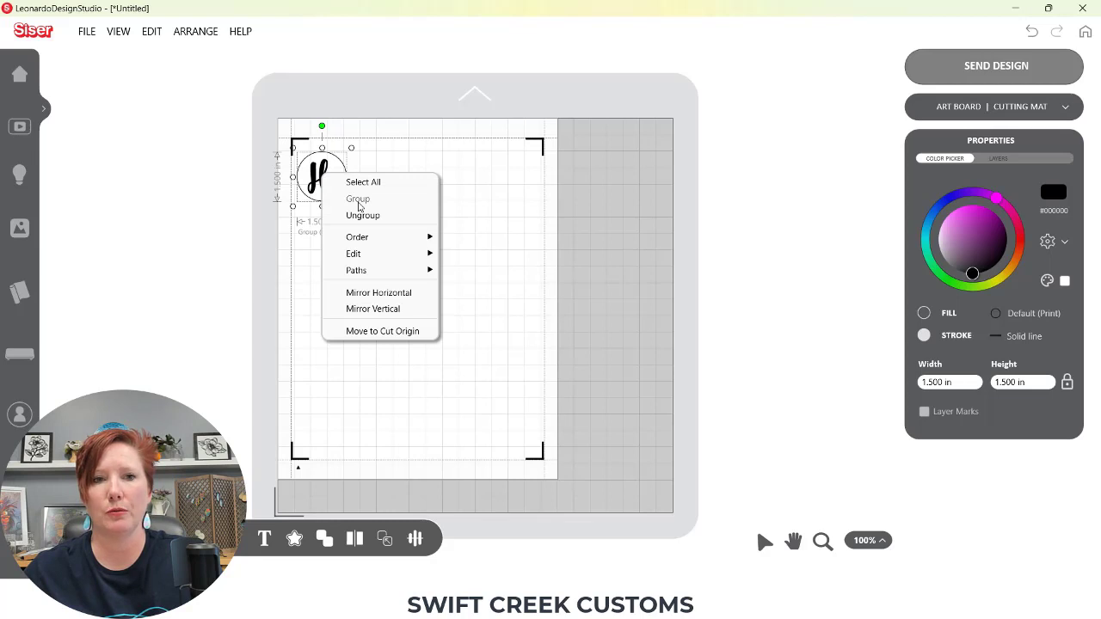
pyautogui.click(153, 33)
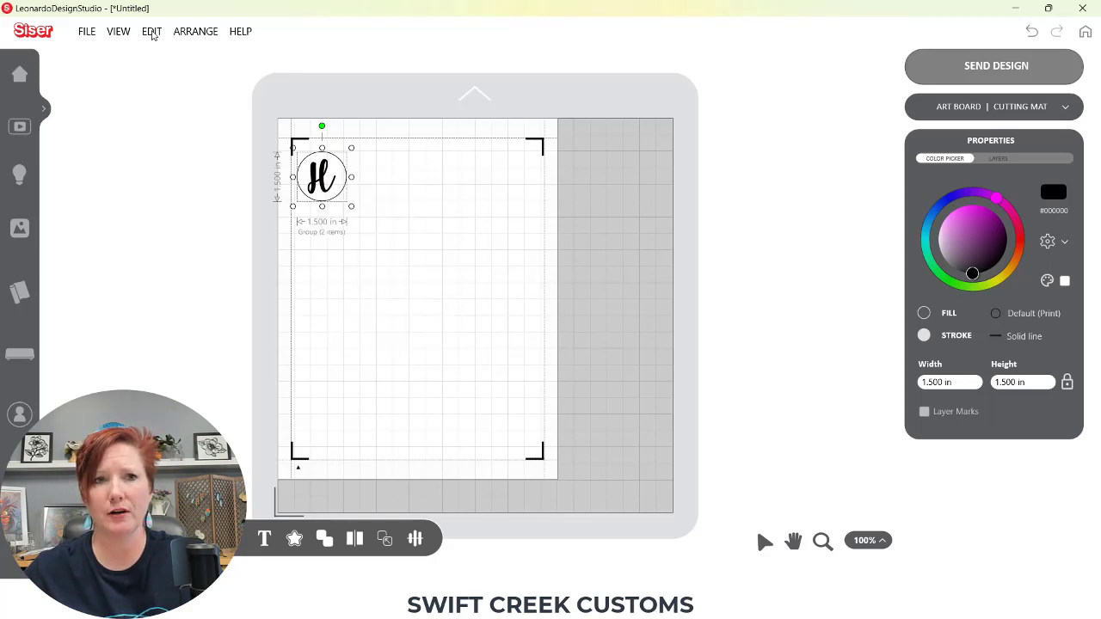
pyautogui.moveTo(187, 33)
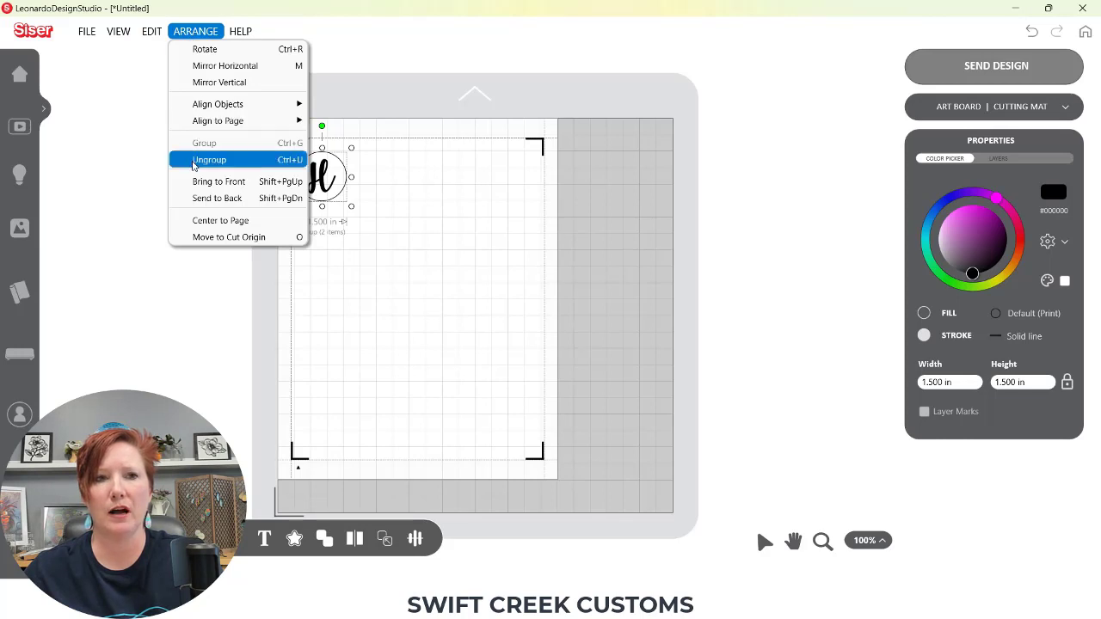
pyautogui.click(392, 172)
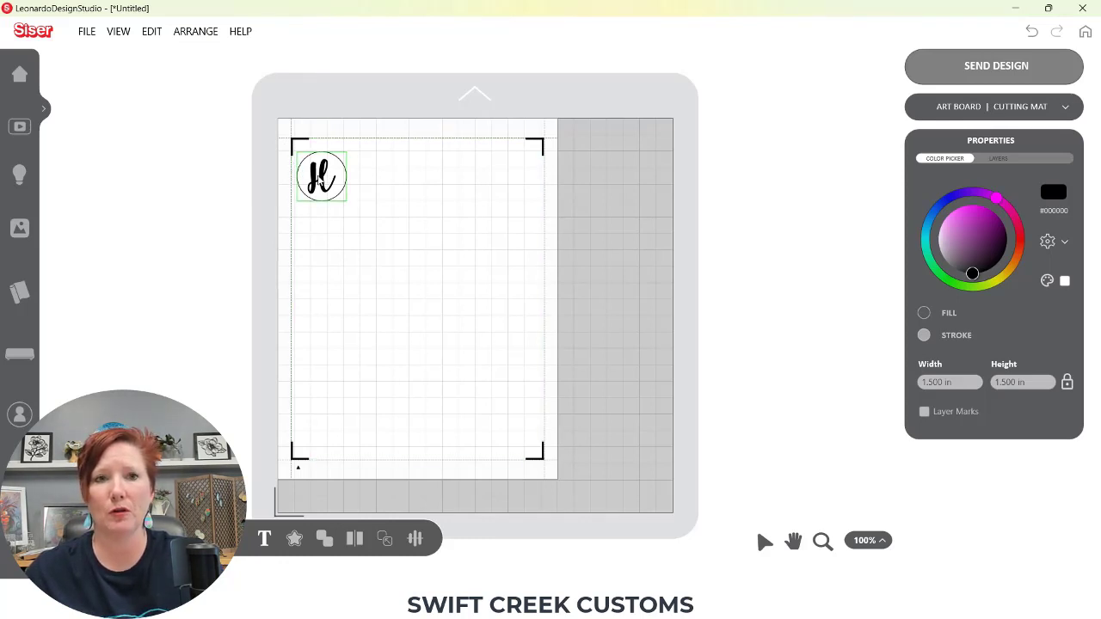
# Step: Move the grouped monogram up toward the page's upper-left registration mark and copy it into a row of four
pyautogui.moveTo(324, 176); pyautogui.dragTo(321, 170)
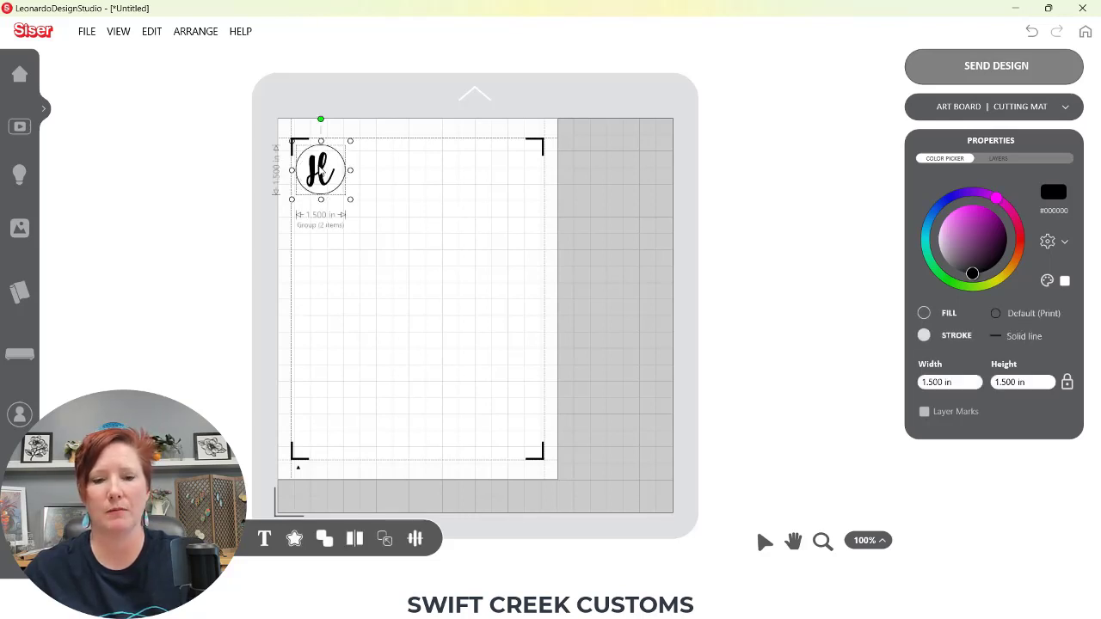
pyautogui.moveTo(325, 176); pyautogui.dragTo(375, 177)
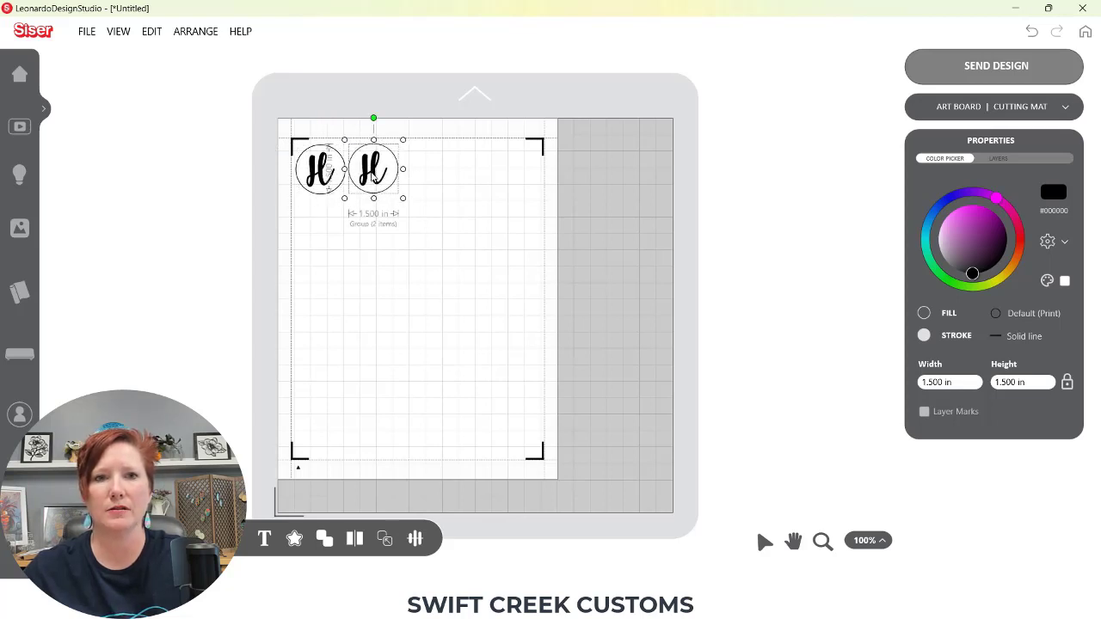
pyautogui.hotkey('ctrl', 'a')
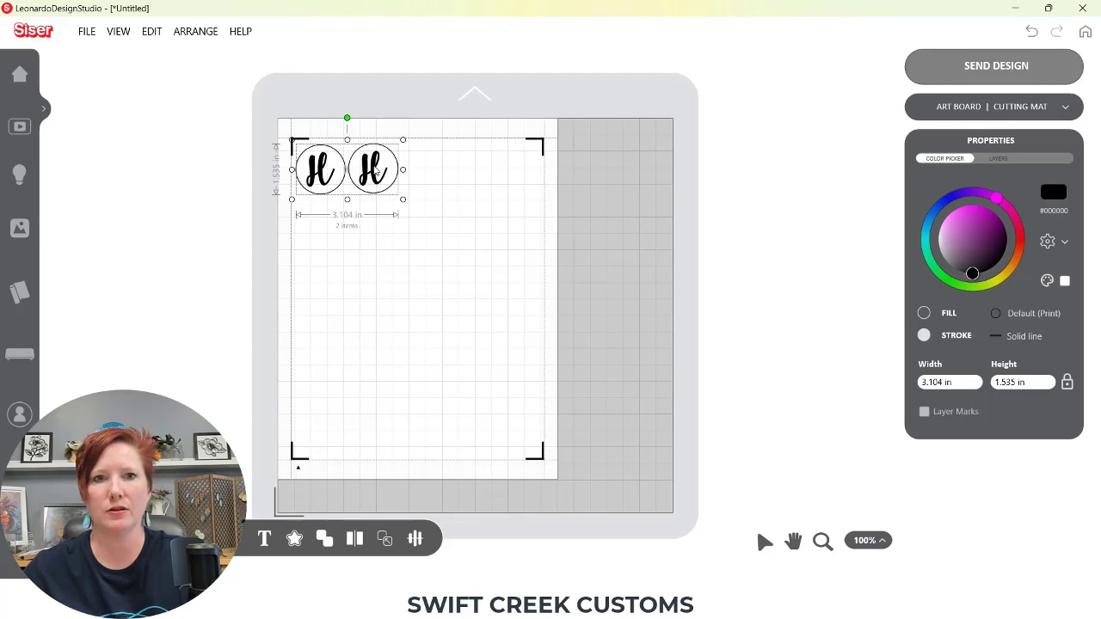
pyautogui.moveTo(376, 172); pyautogui.dragTo(477, 170)
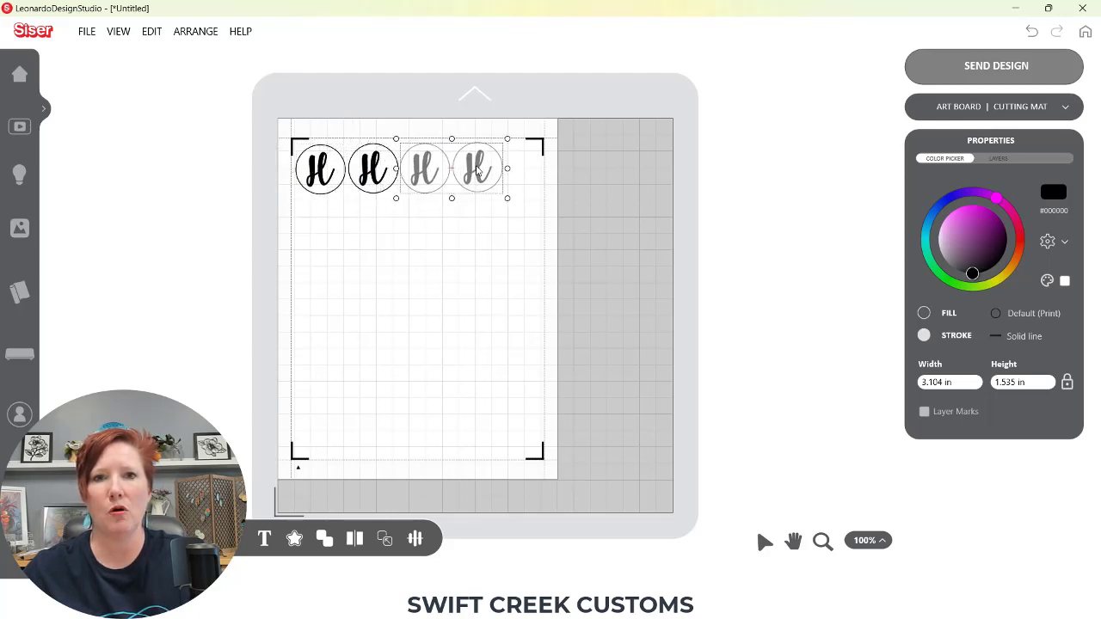
pyautogui.click(525, 183)
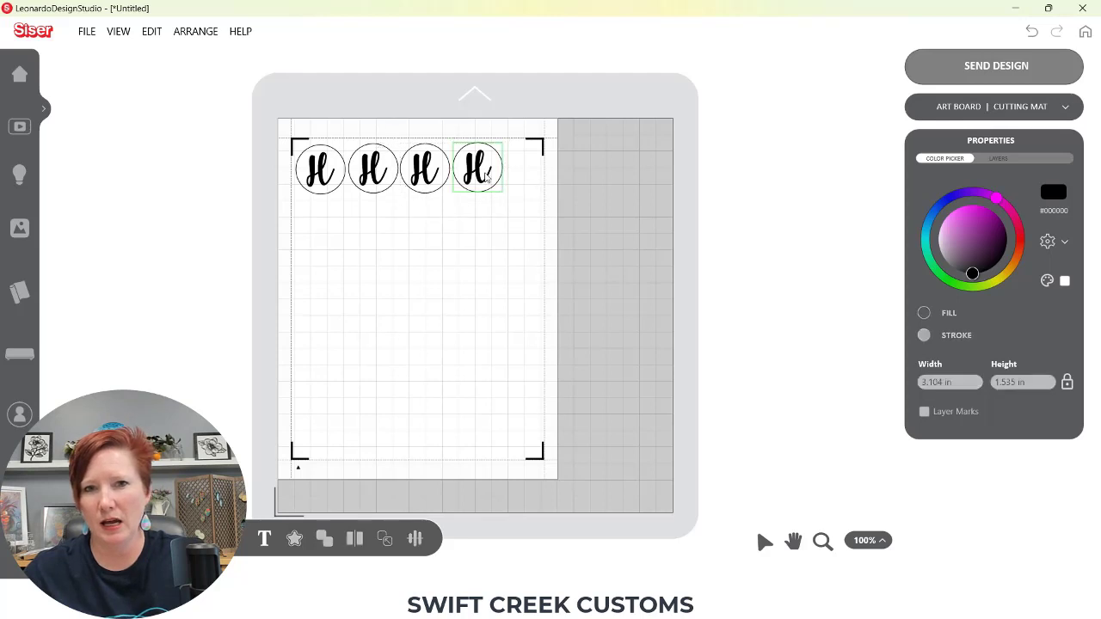
# Step: Try to fit a fifth full-size monogram at the end of the row
pyautogui.moveTo(479, 170); pyautogui.dragTo(534, 179)
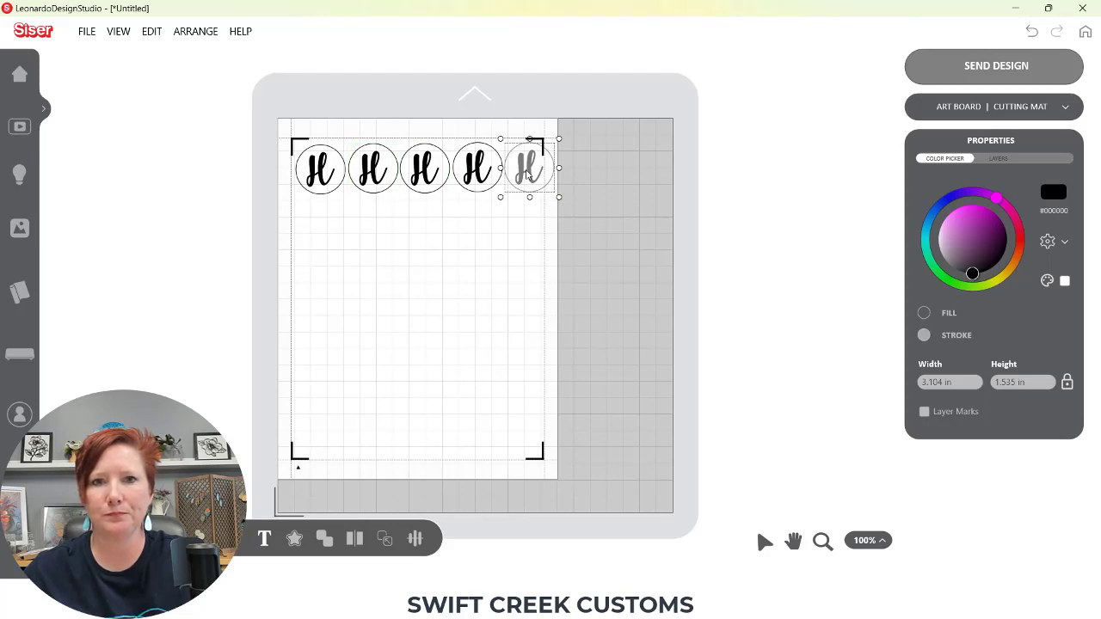
pyautogui.press('Delete')
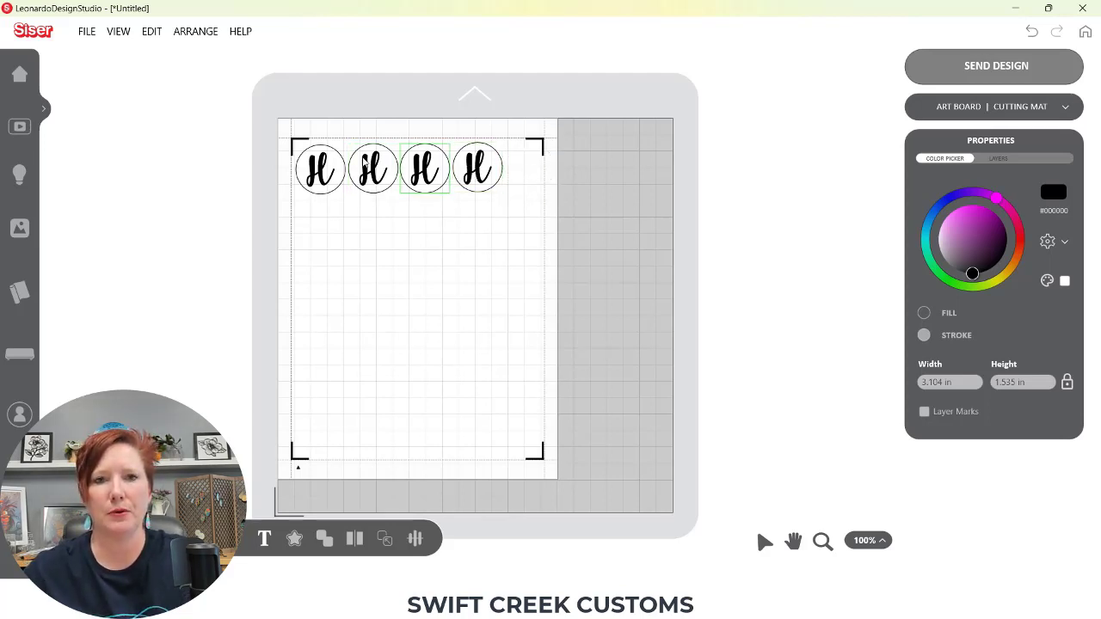
pyautogui.moveTo(475, 174); pyautogui.dragTo(507, 173)
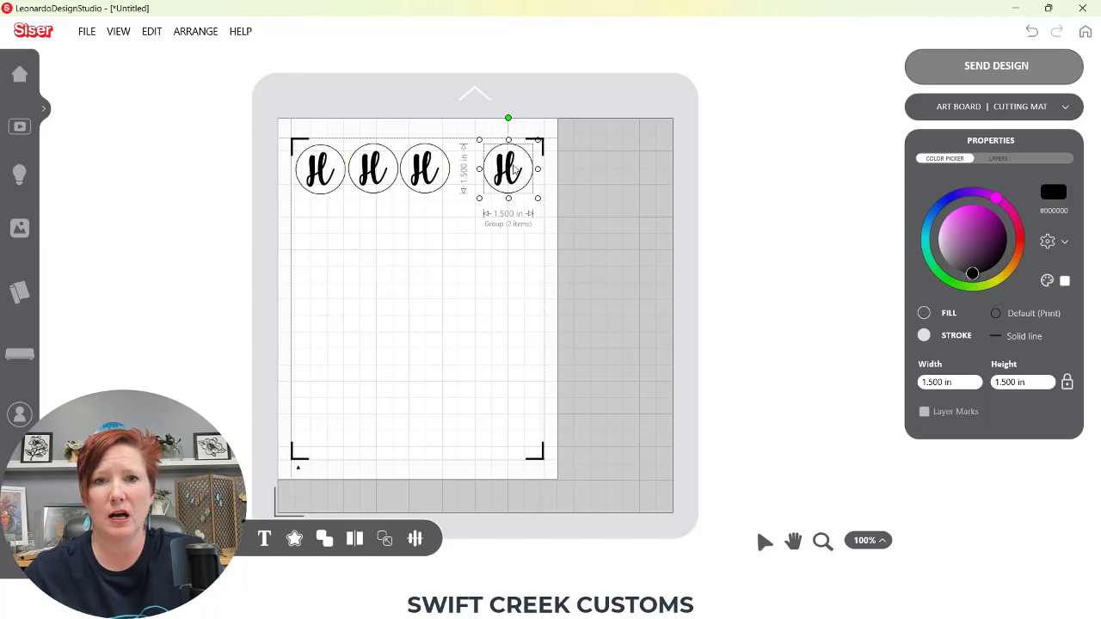
pyautogui.moveTo(506, 169); pyautogui.dragTo(476, 170)
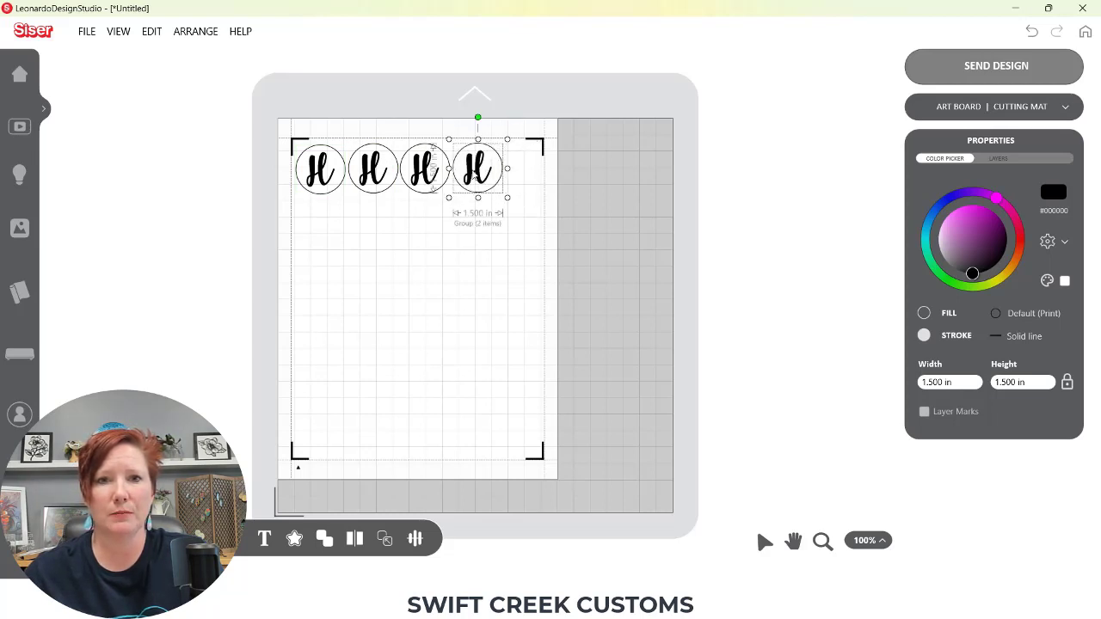
# Step: Scale the four monograms down to about 1.381 in each and add a fifth copy at the end of the row
pyautogui.moveTo(284, 135); pyautogui.dragTo(514, 175)
pyautogui.click(501, 207)
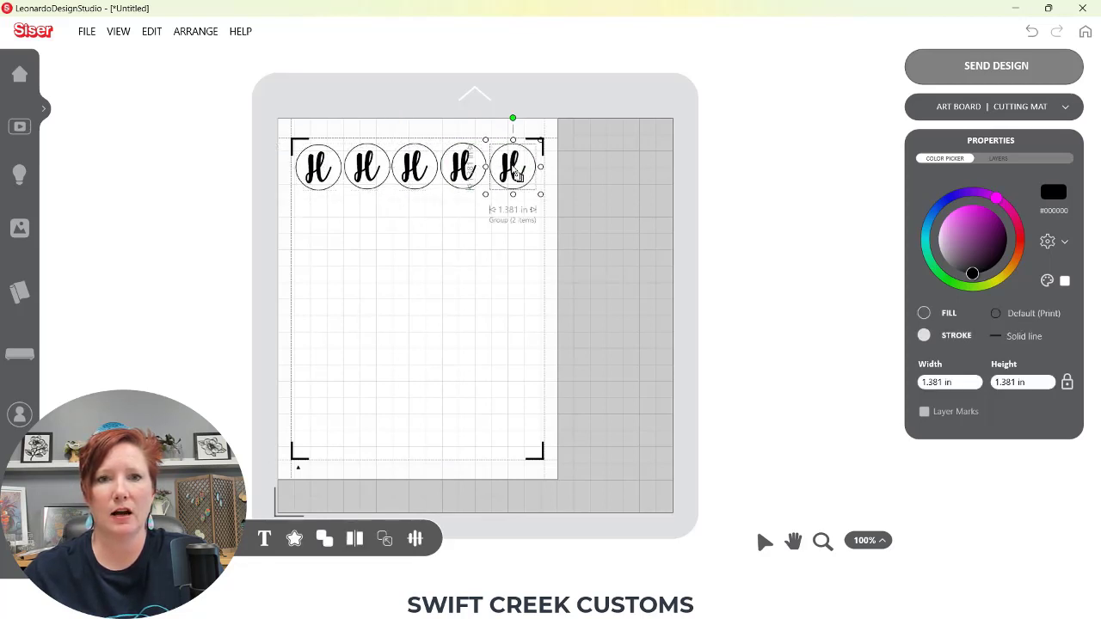
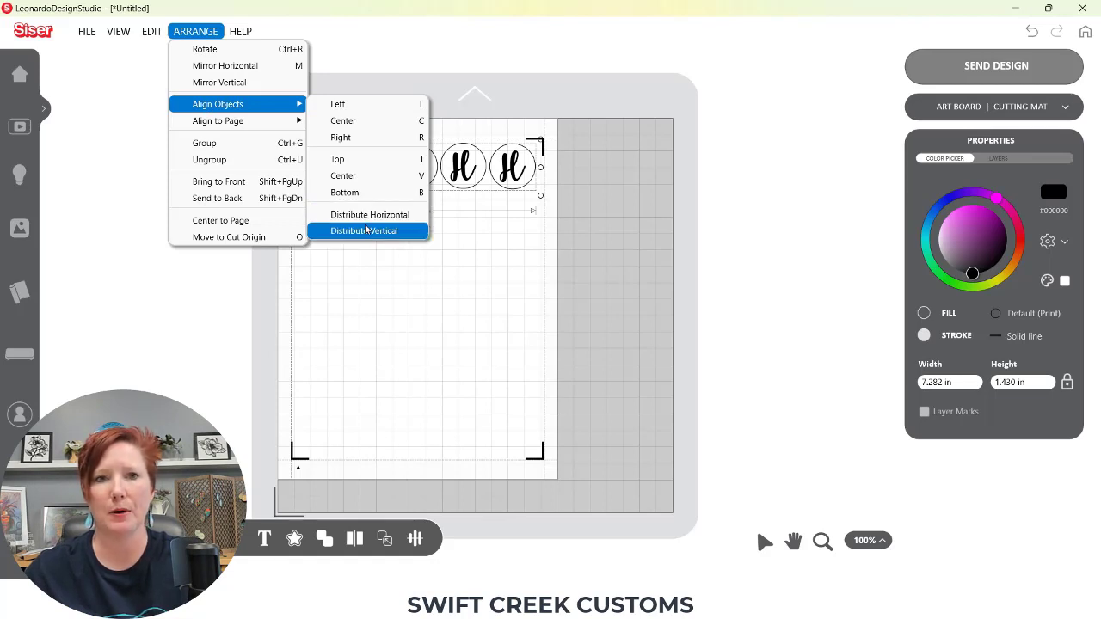
# Step: Align the five monograms by their vertical centers and distribute them horizontally along the row
pyautogui.click(361, 126)
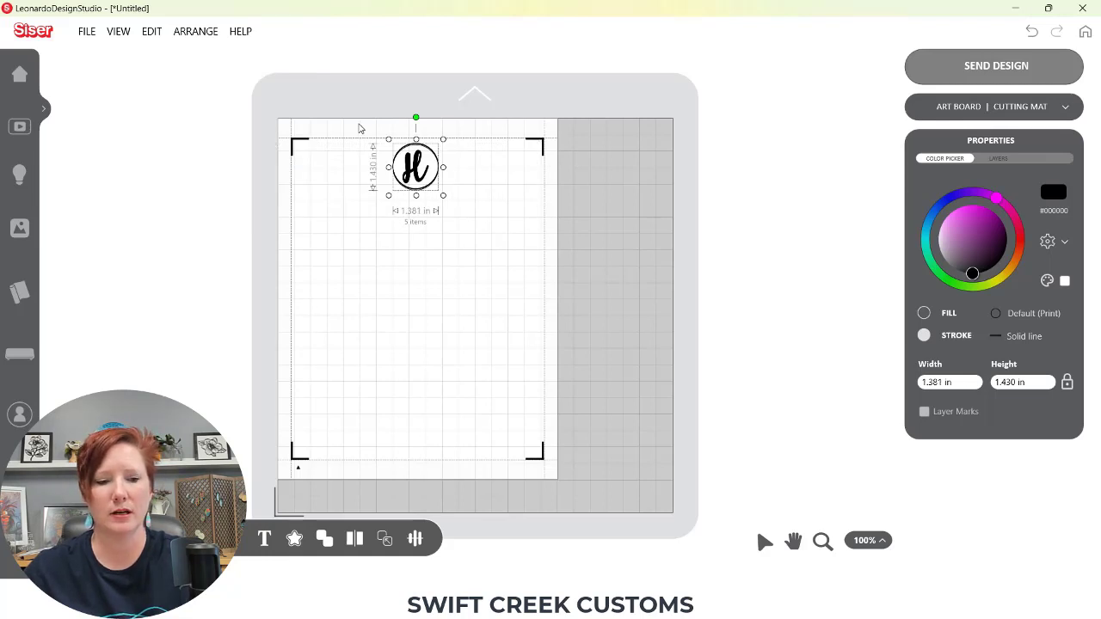
pyautogui.hotkey('ctrl', 'z')
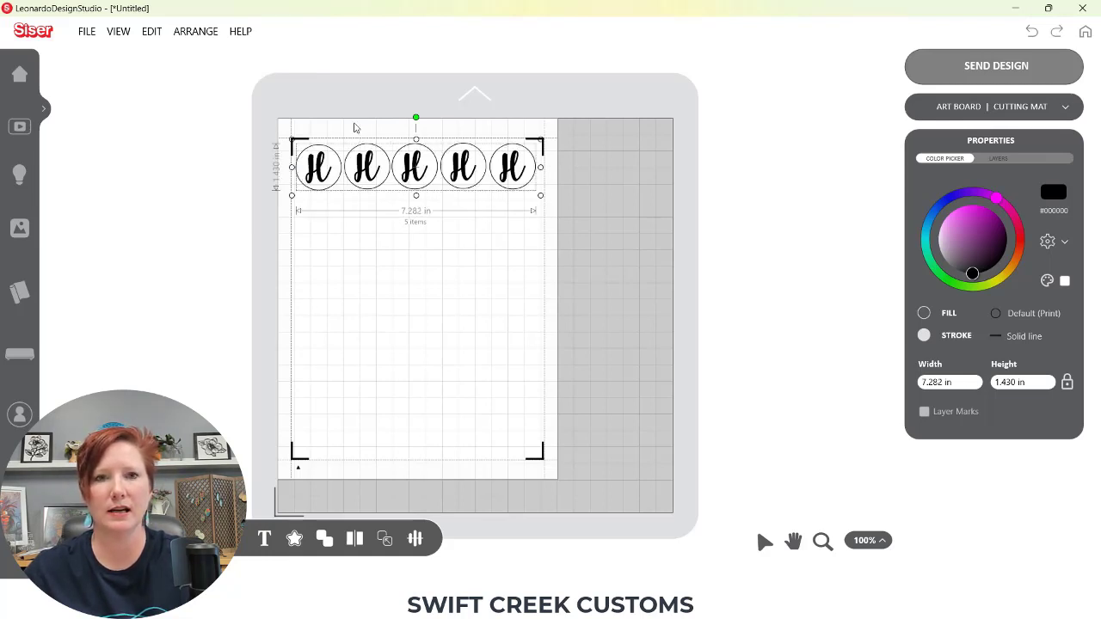
pyautogui.click(206, 34)
pyautogui.moveTo(228, 106)
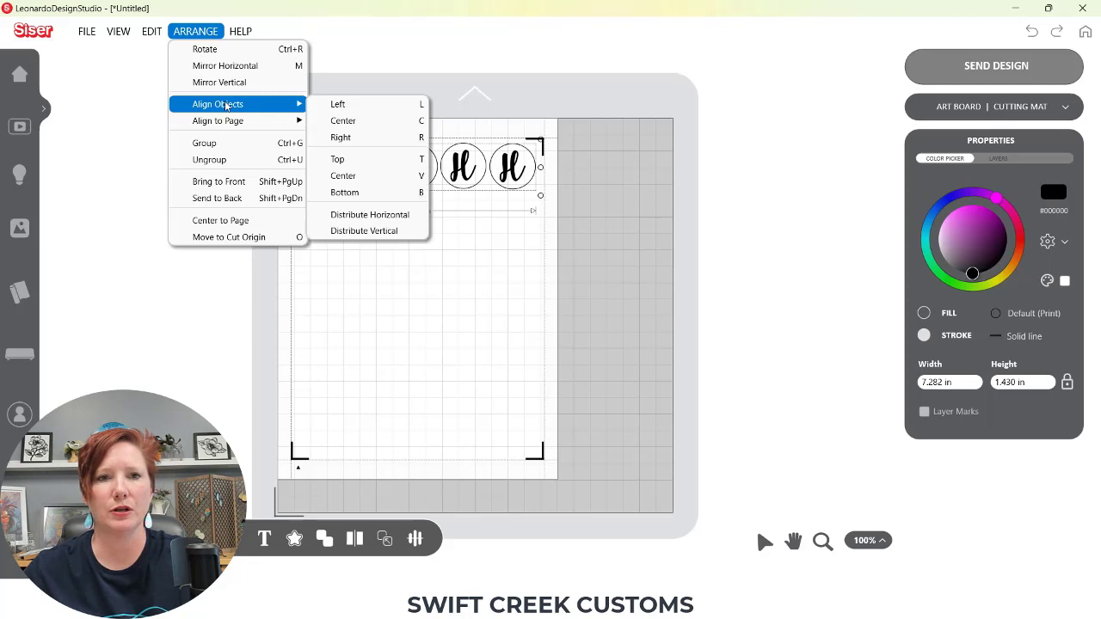
pyautogui.click(354, 176)
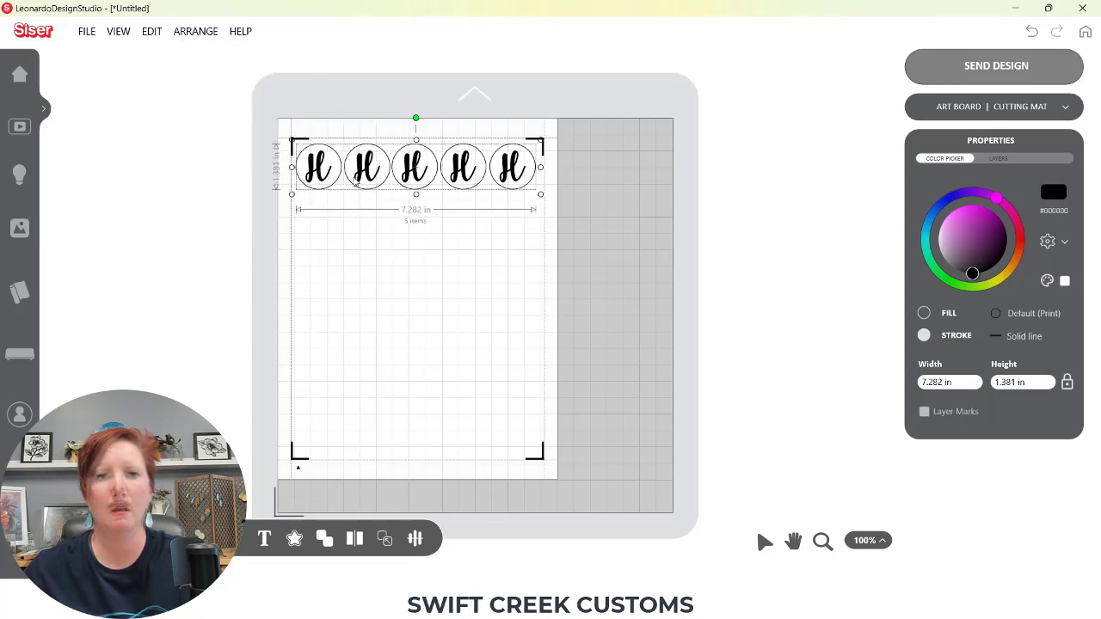
pyautogui.click(197, 34)
pyautogui.moveTo(221, 107)
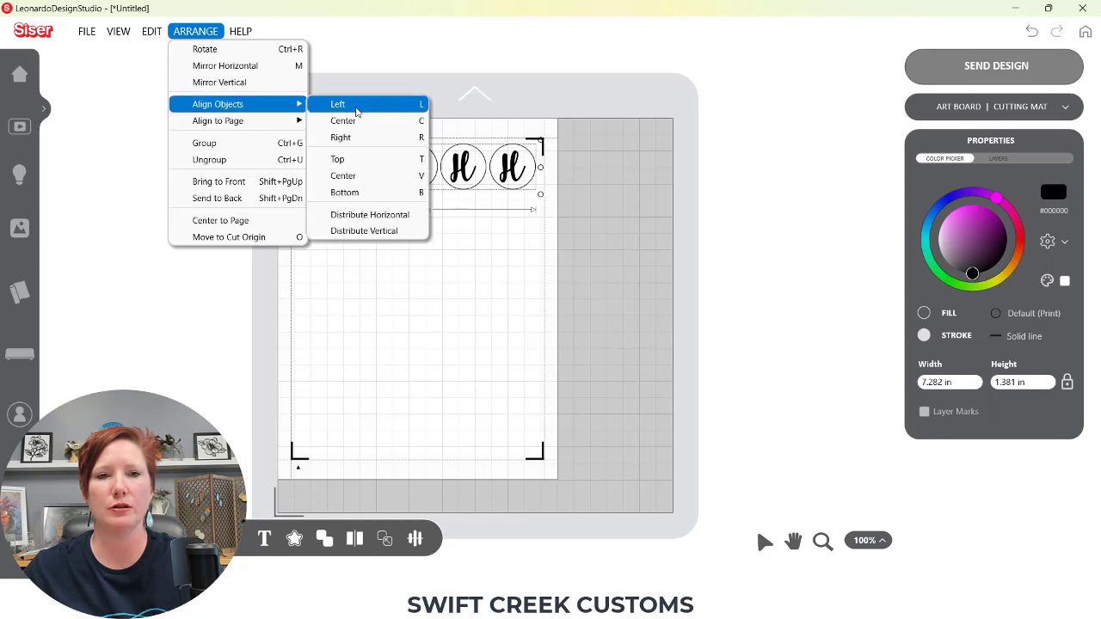
pyautogui.click(361, 216)
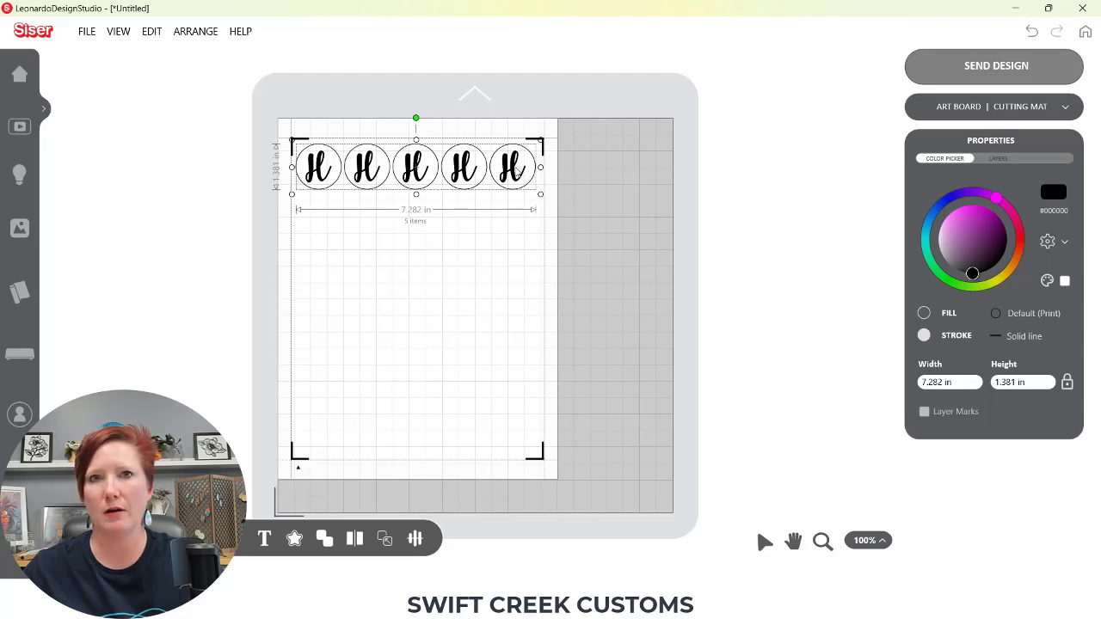
# Step: Group the five monograms and copy the row down the page to make six rows, with all rows selected
pyautogui.rightClick(513, 168)
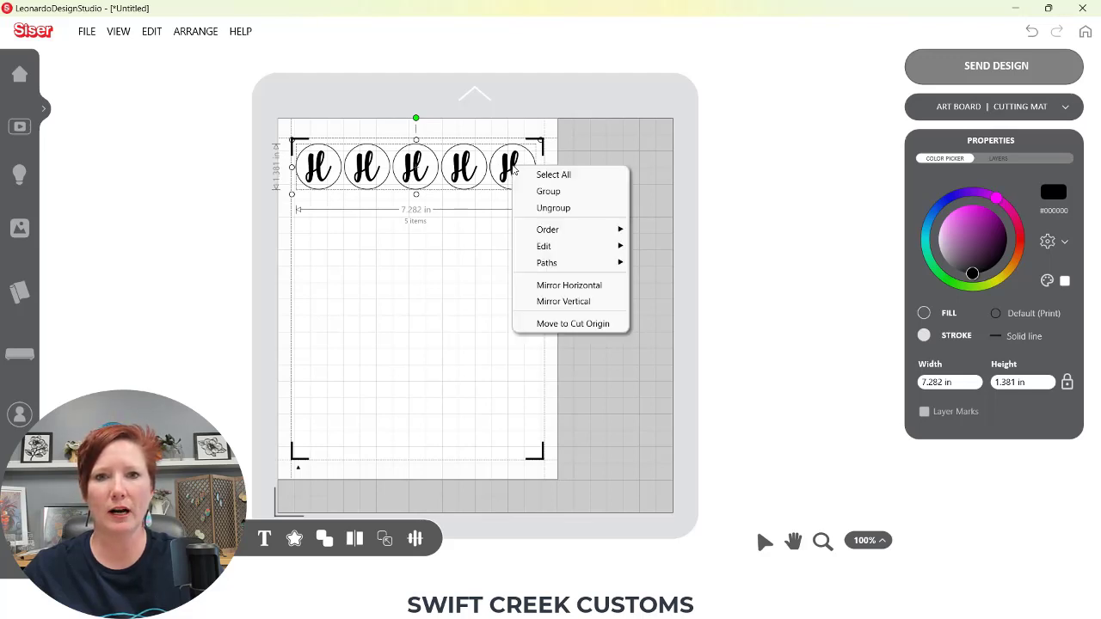
pyautogui.click(548, 191)
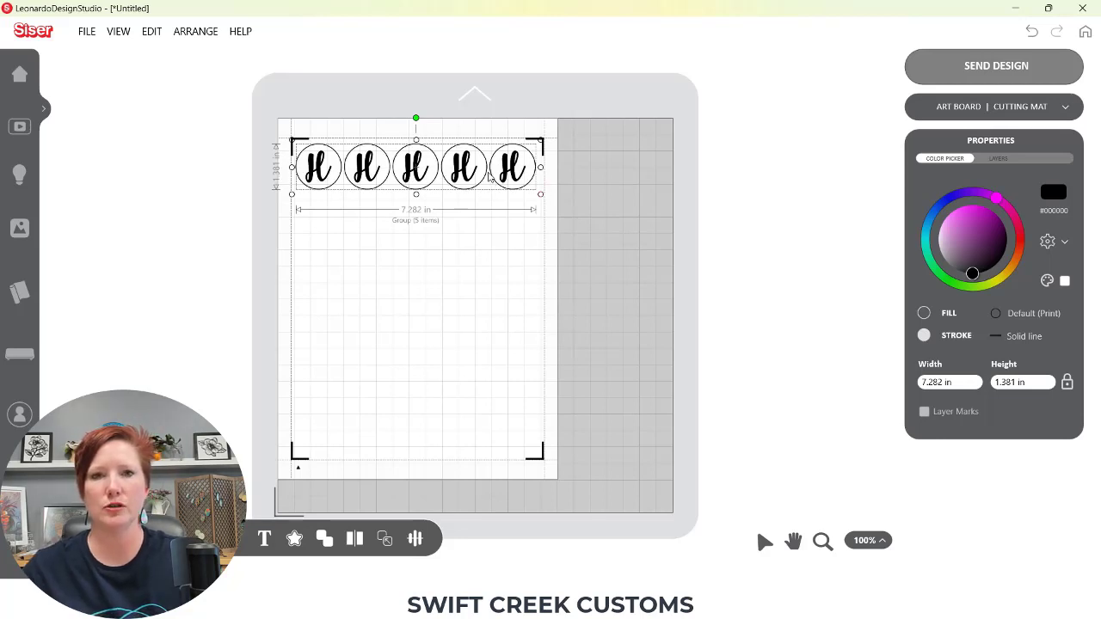
pyautogui.moveTo(466, 172); pyautogui.dragTo(465, 220)
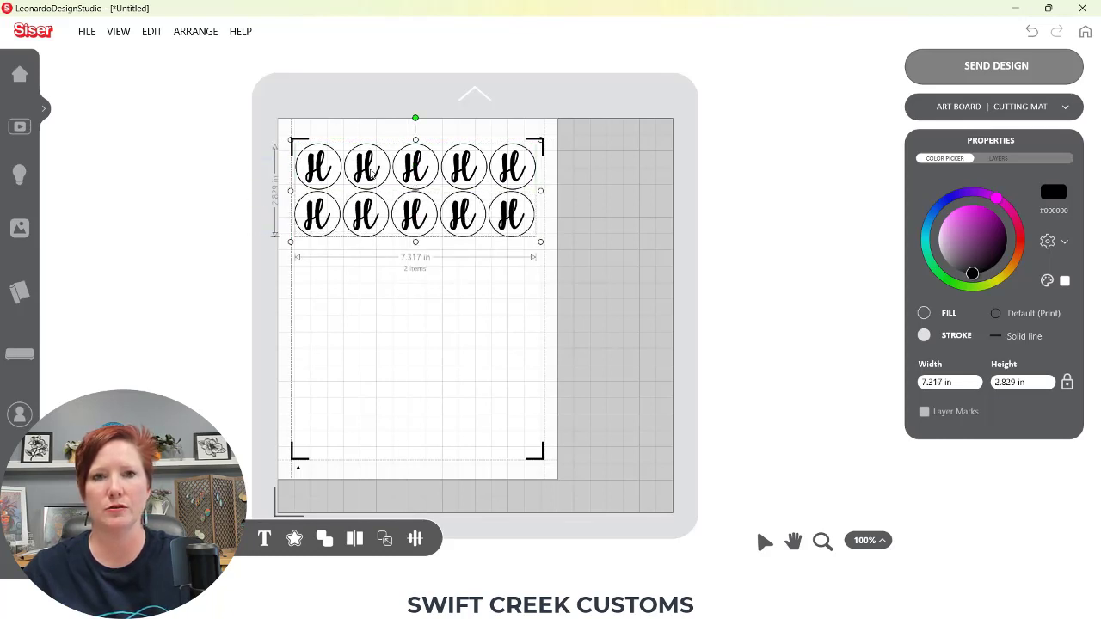
pyautogui.moveTo(370, 173); pyautogui.dragTo(369, 388)
pyautogui.moveTo(266, 172); pyautogui.dragTo(510, 435)
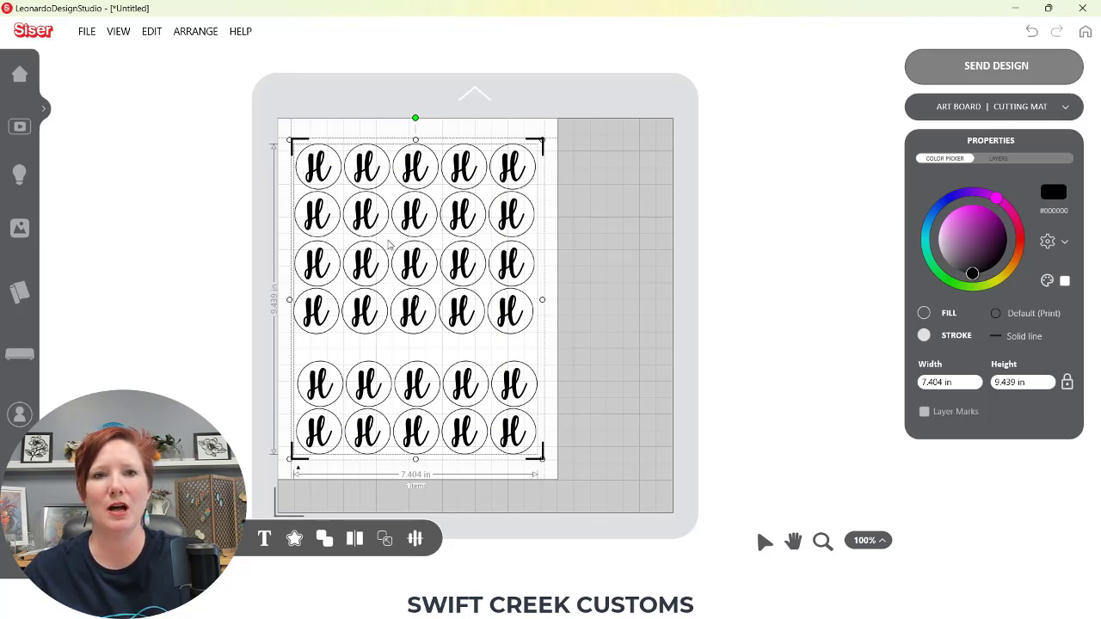
# Step: Align the six monogram rows by their horizontal centers and distribute them vertically with even spacing
pyautogui.click(414, 539)
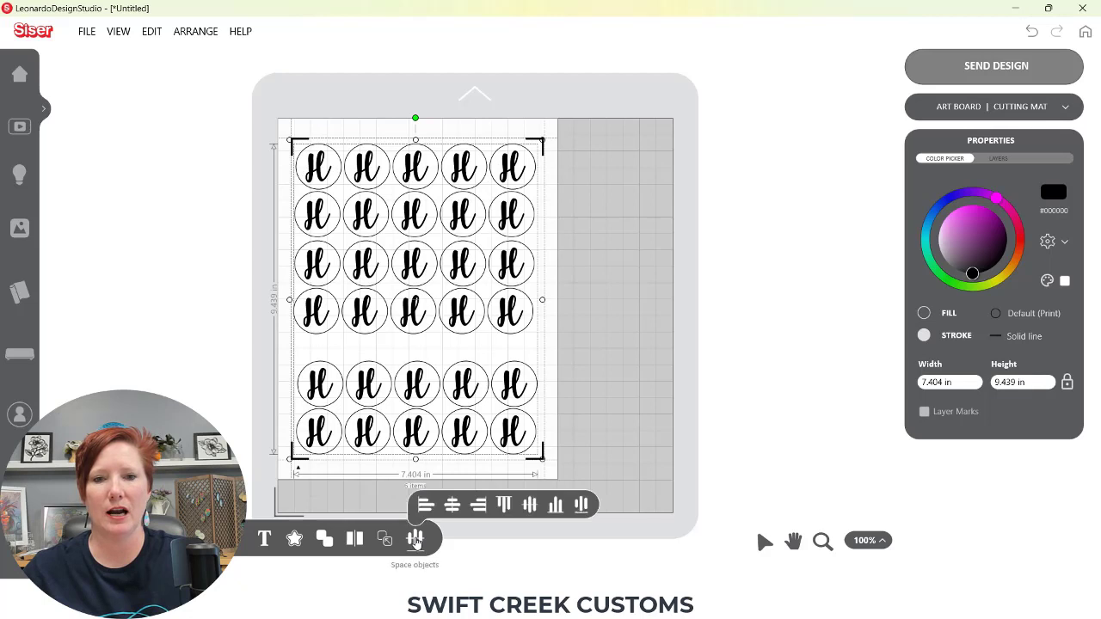
pyautogui.click(453, 507)
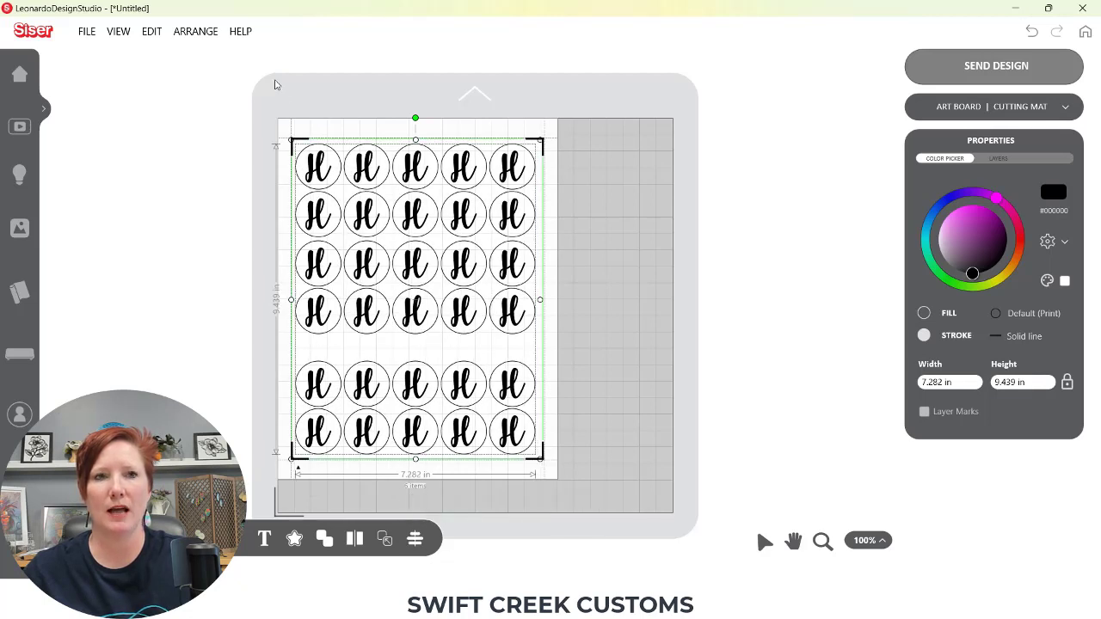
pyautogui.click(197, 31)
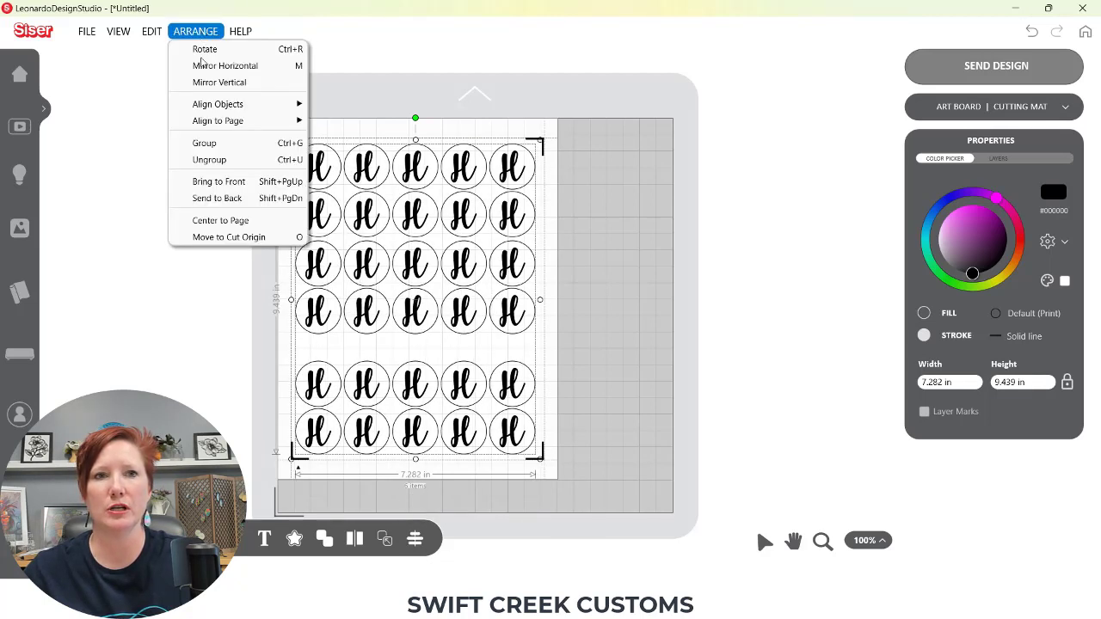
pyautogui.moveTo(264, 105)
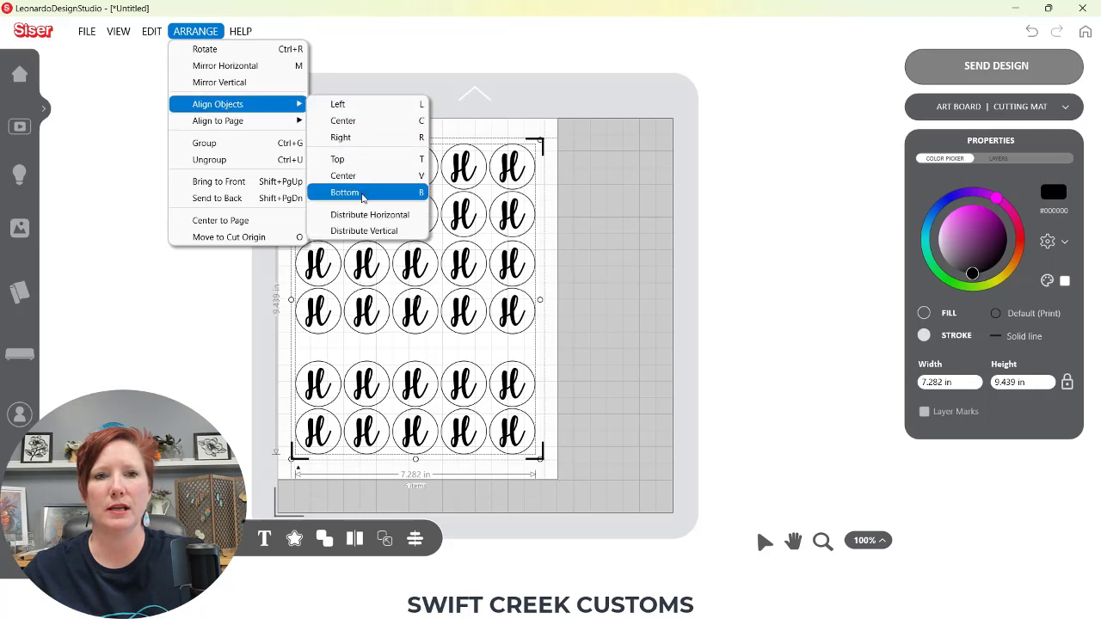
pyautogui.click(366, 231)
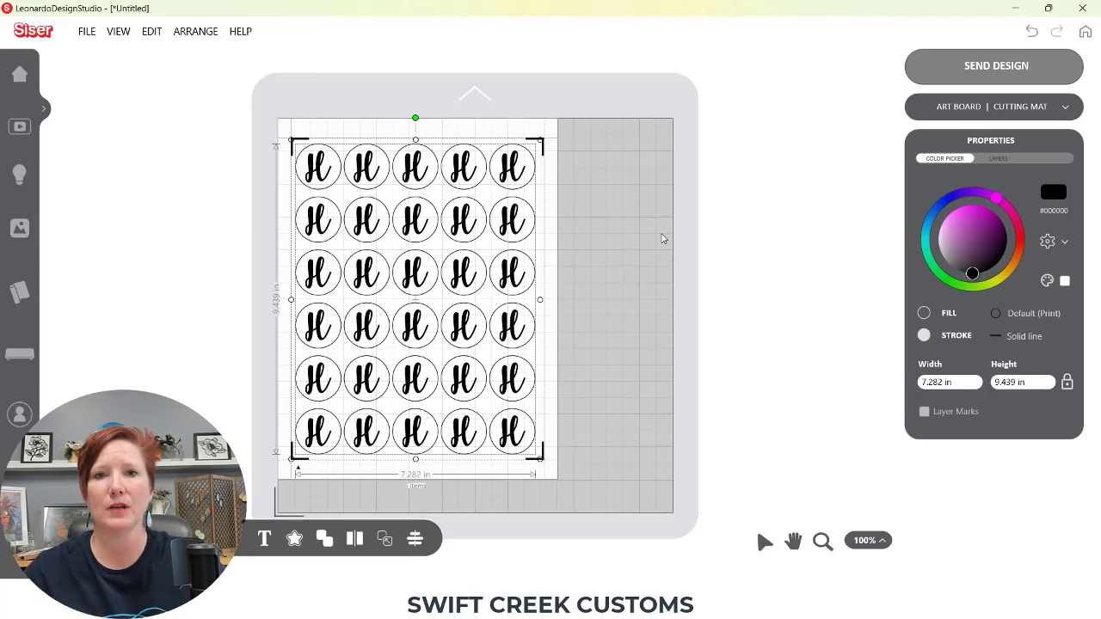
# Step: Group the six monogram rows and center the group horizontally and vertically within the registration marks
pyautogui.rightClick(460, 225)
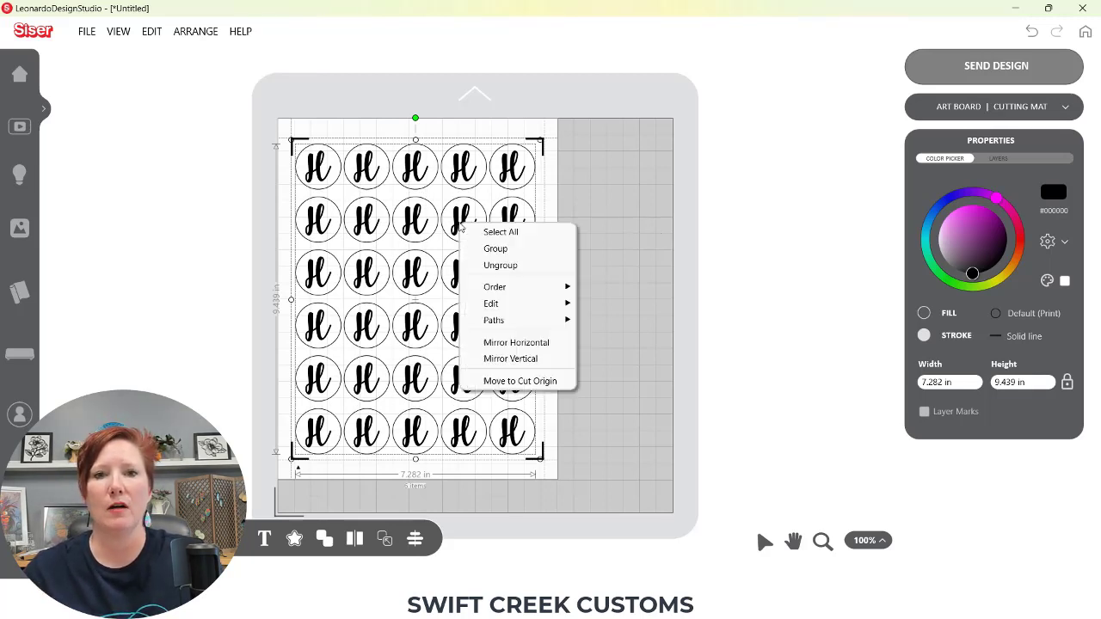
pyautogui.click(495, 248)
pyautogui.click(415, 540)
pyautogui.click(452, 505)
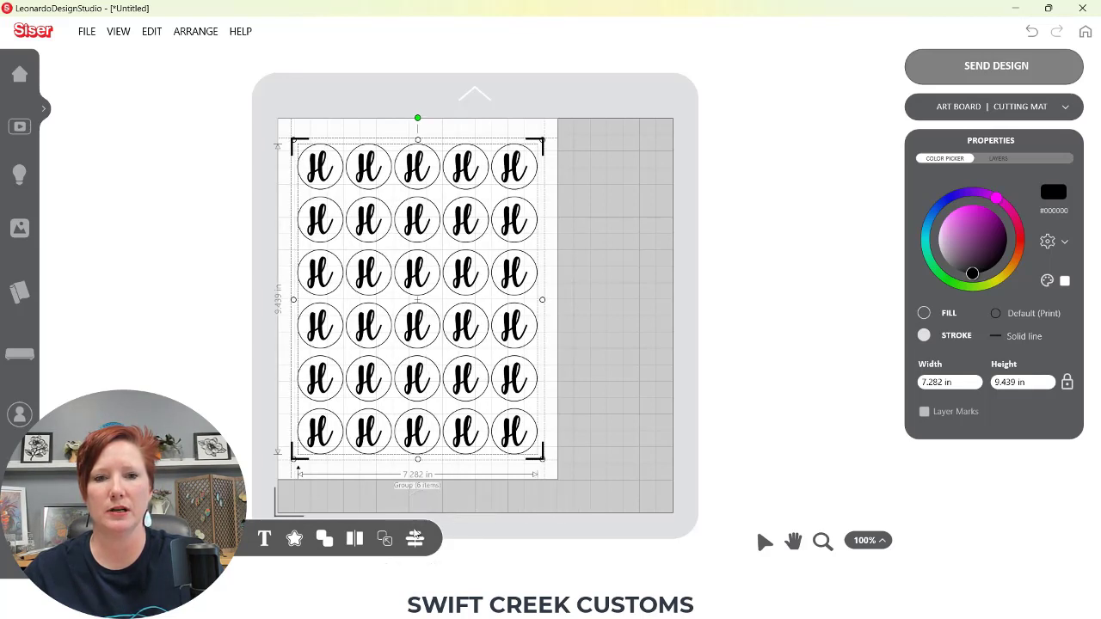
pyautogui.click(418, 535)
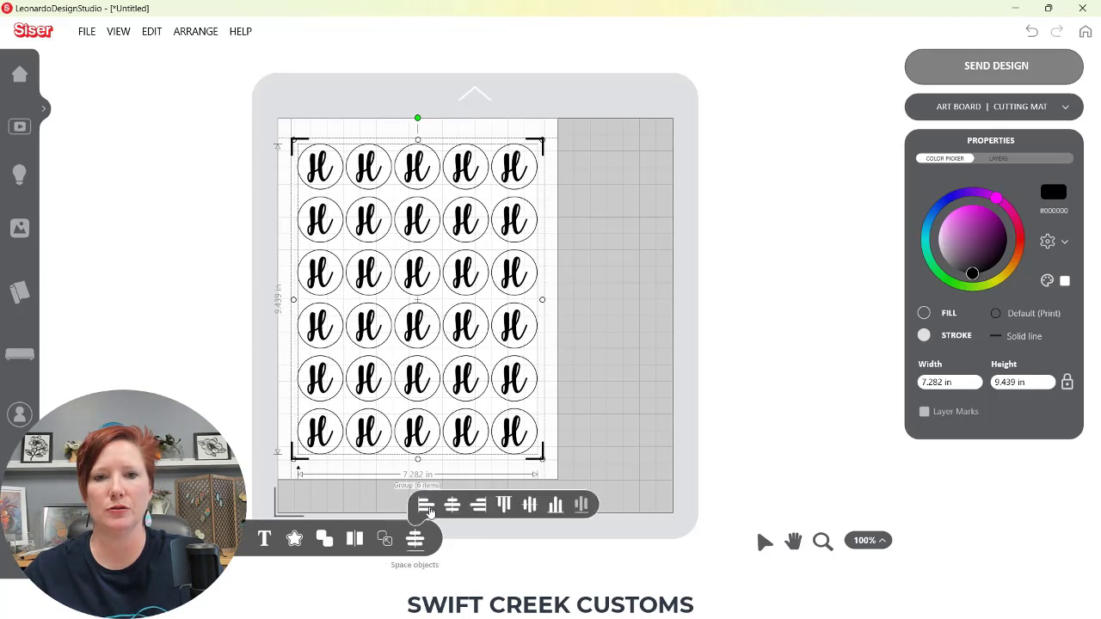
pyautogui.click(529, 506)
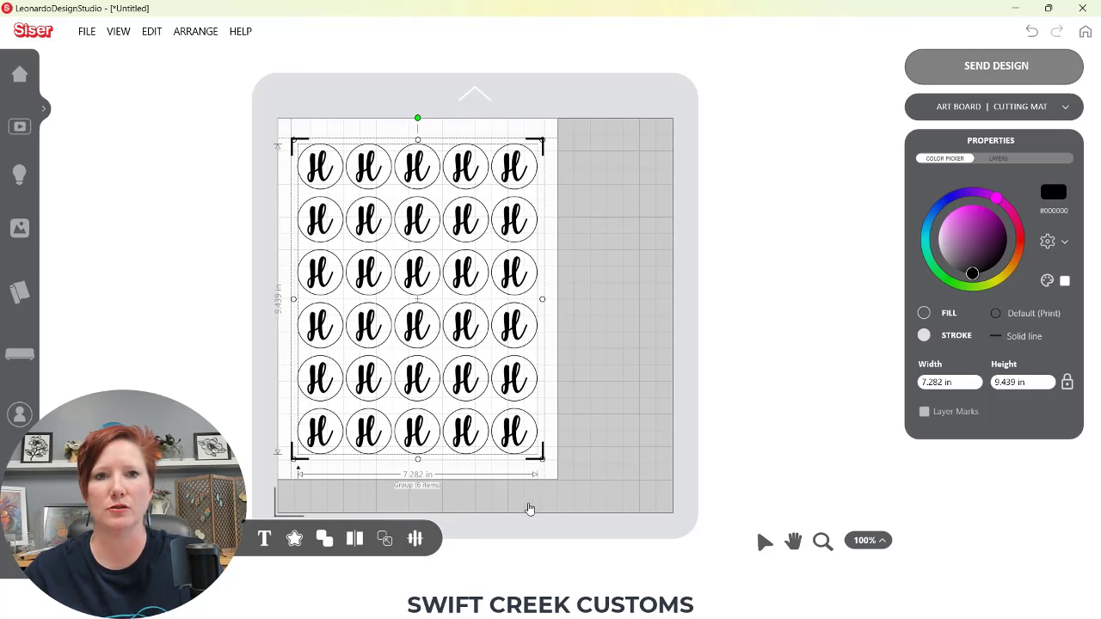
pyautogui.click(603, 323)
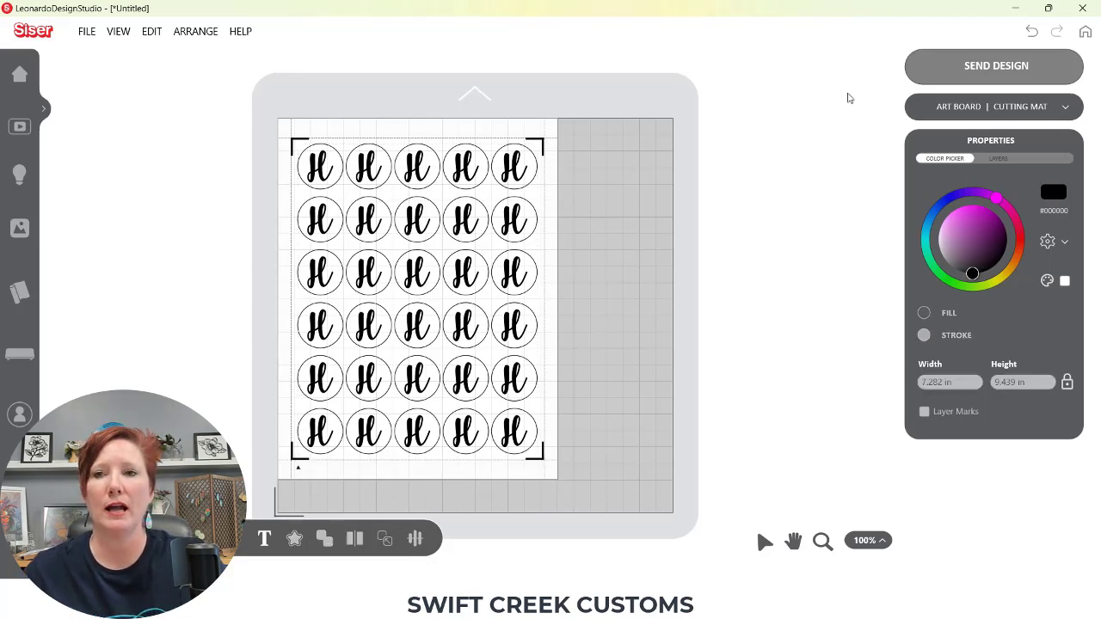
# Step: Send all artwork that fits on the page as a print and cut job and select the Canon TS9500 series printer
pyautogui.click(963, 69)
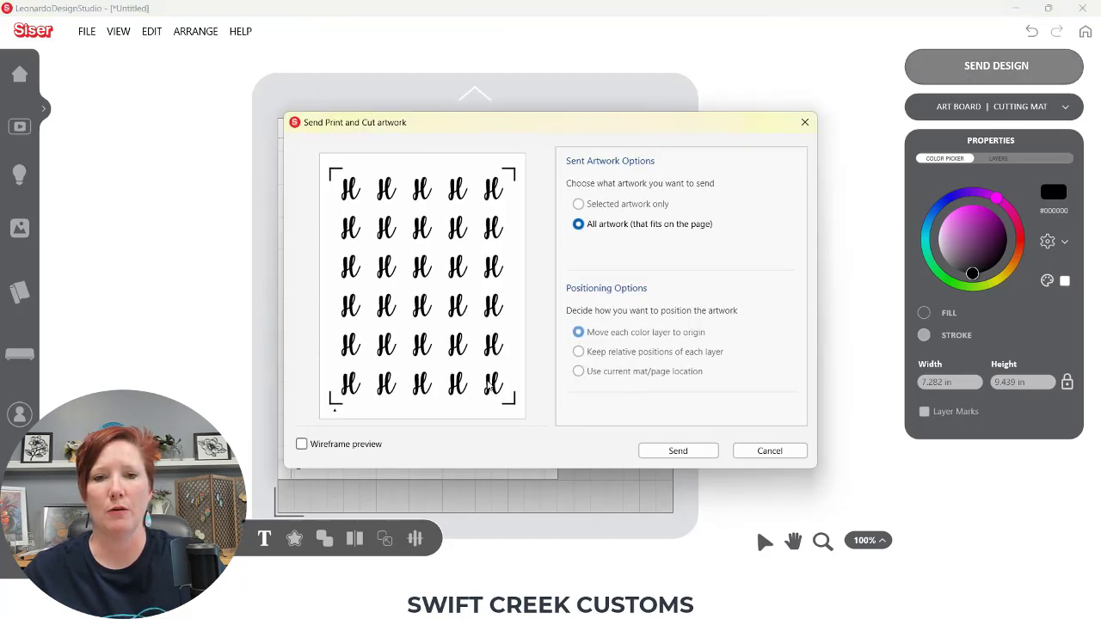
pyautogui.click(678, 450)
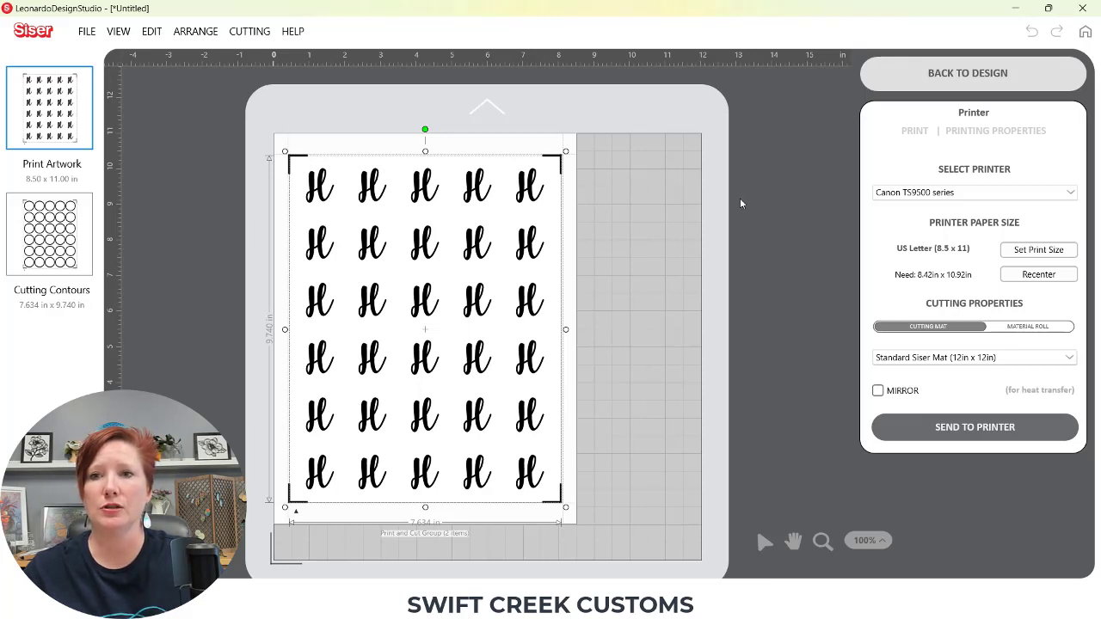
pyautogui.click(965, 196)
pyautogui.click(975, 249)
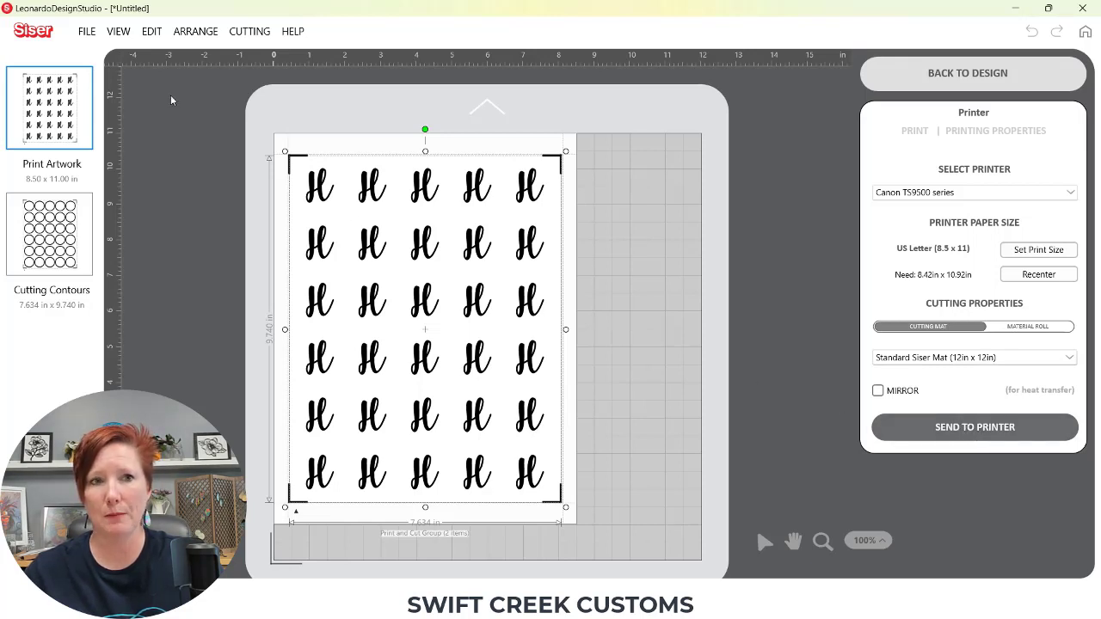
# Step: Try to print the artwork with Rear Tray as the paper source, and cancel that print job
pyautogui.click(953, 427)
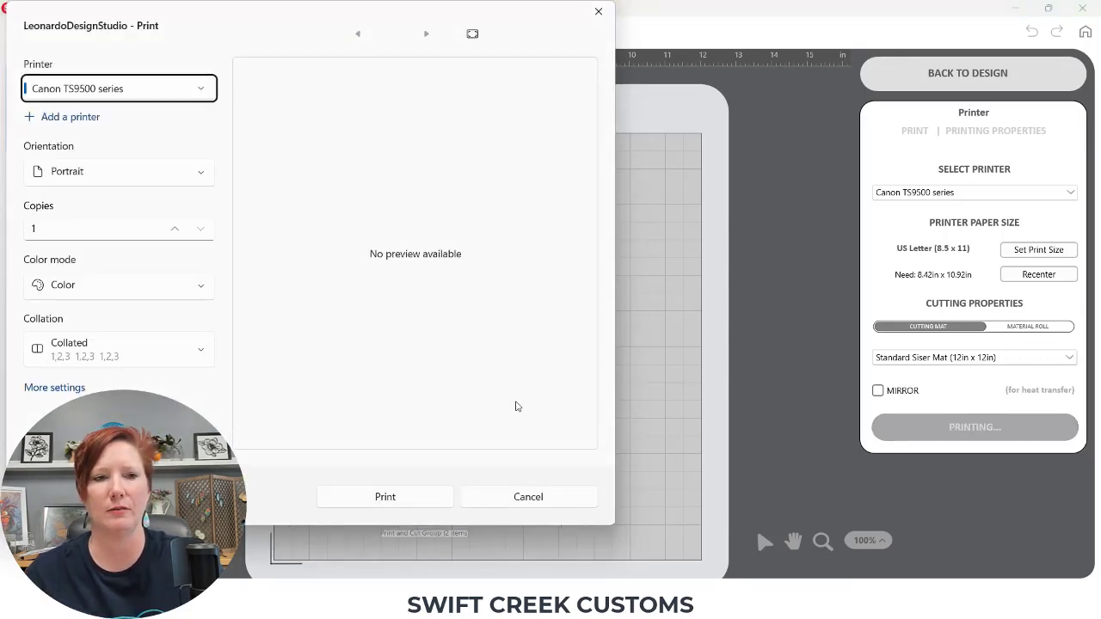
pyautogui.click(61, 391)
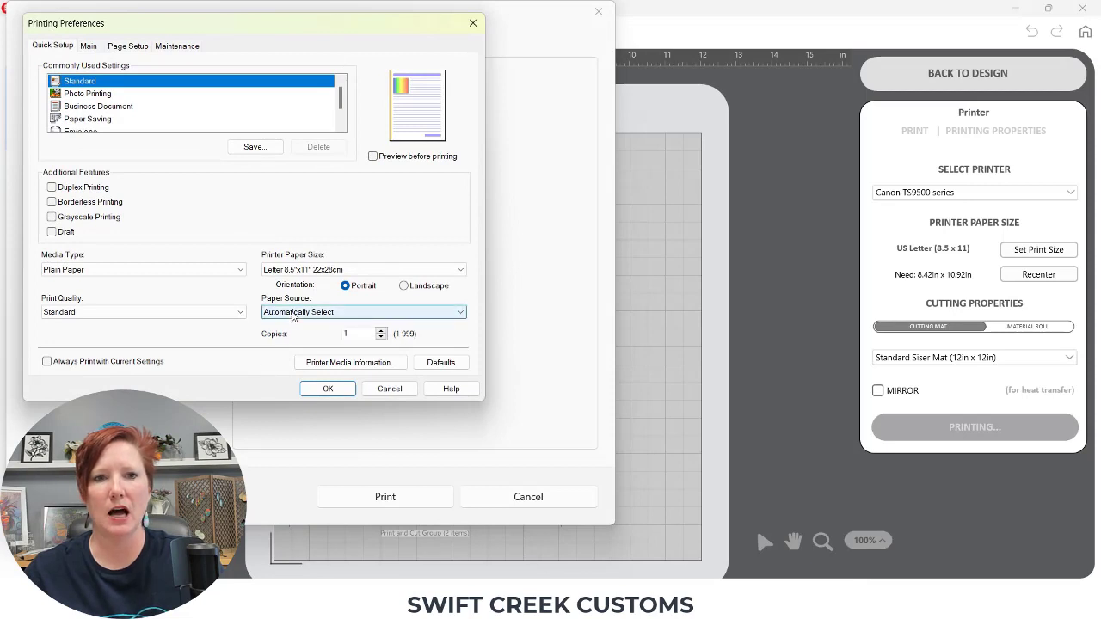
pyautogui.click(293, 314)
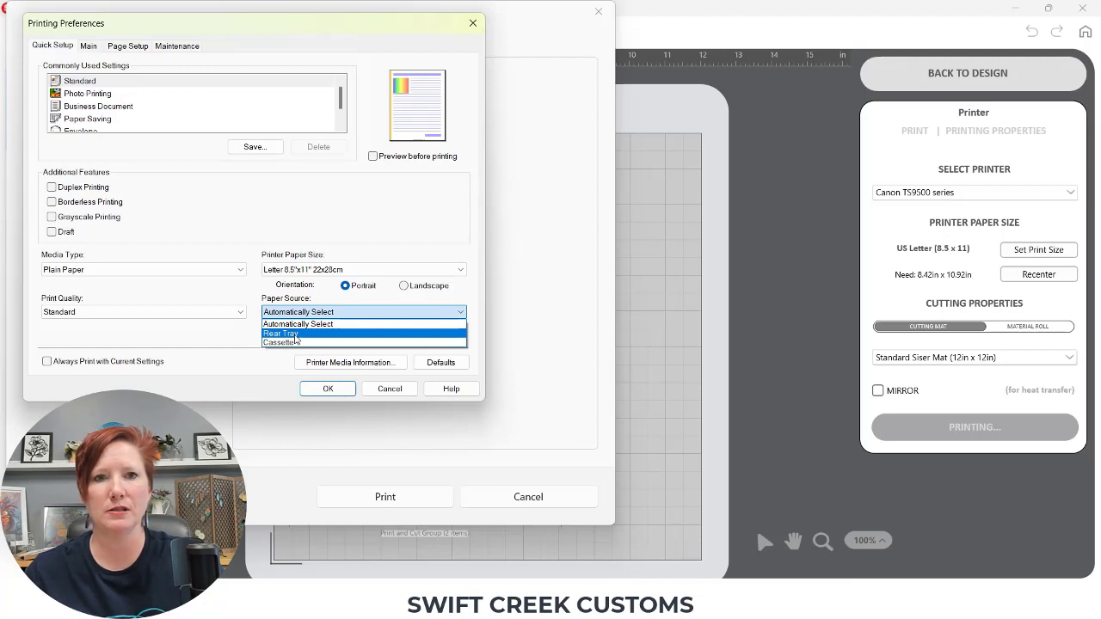
pyautogui.click(294, 334)
pyautogui.click(322, 393)
pyautogui.click(323, 391)
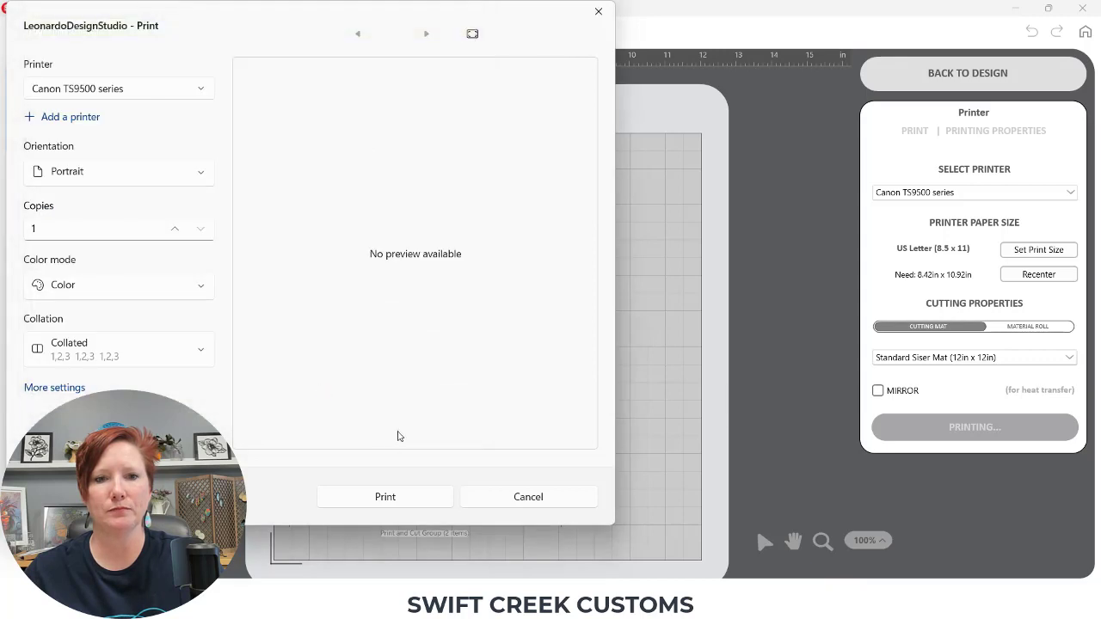
pyautogui.click(403, 498)
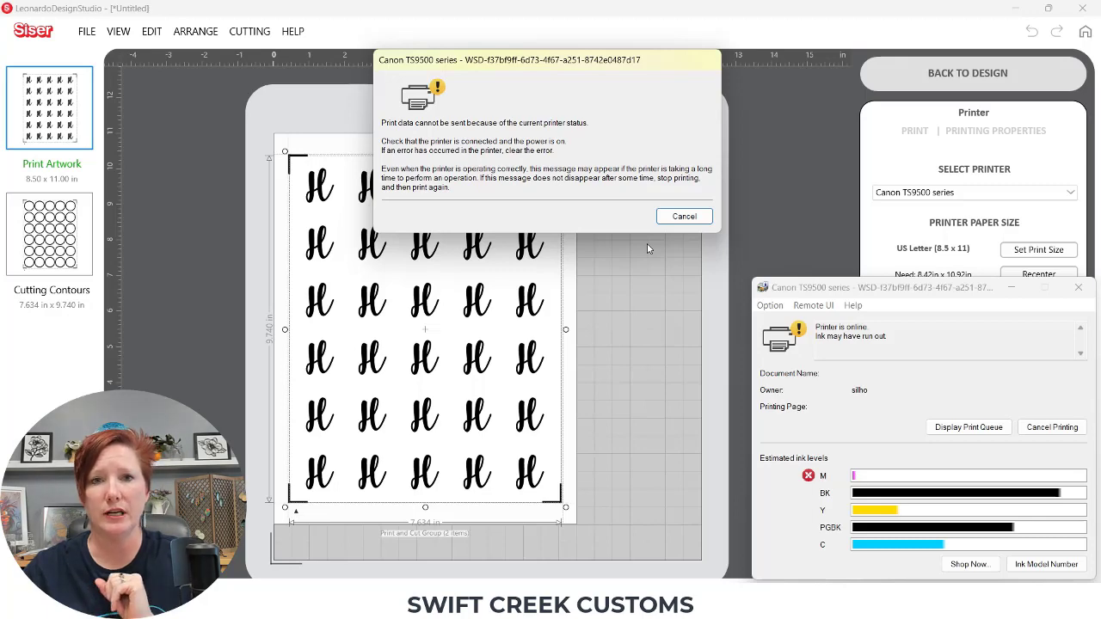
pyautogui.click(677, 216)
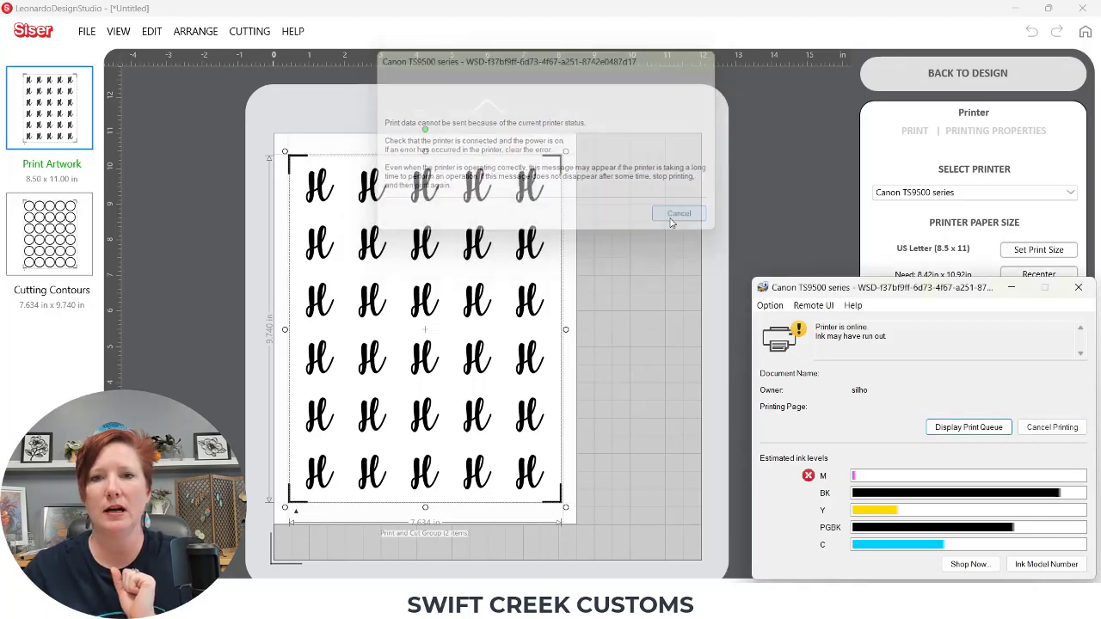
pyautogui.click(1078, 287)
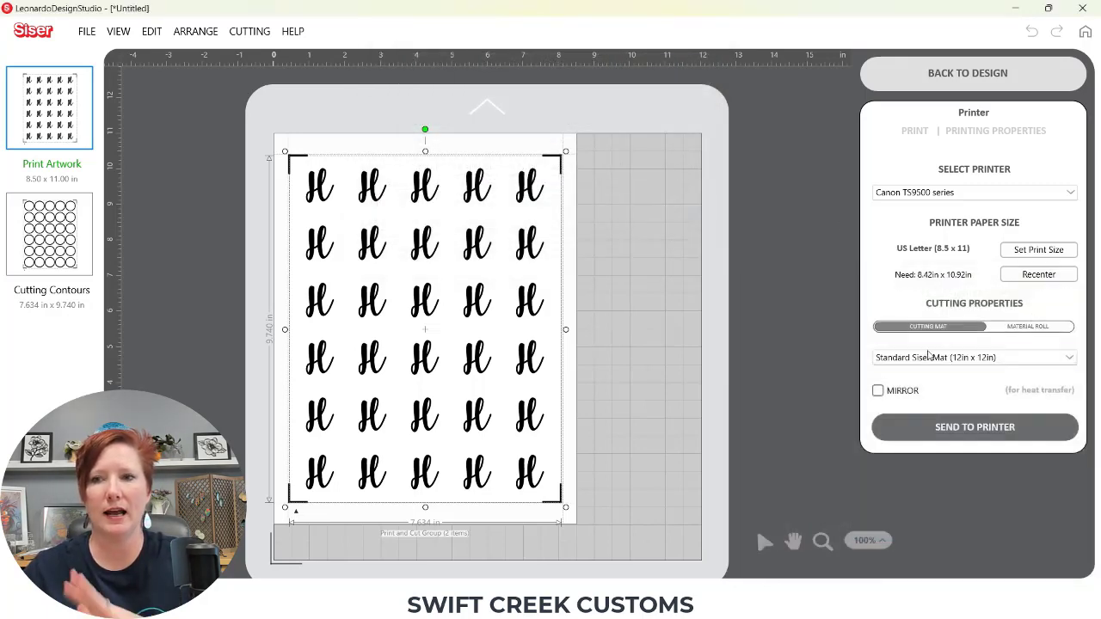
# Step: Send the monogram sheet to the printer again, printing one copy with Rear Tray as the paper source
pyautogui.click(918, 436)
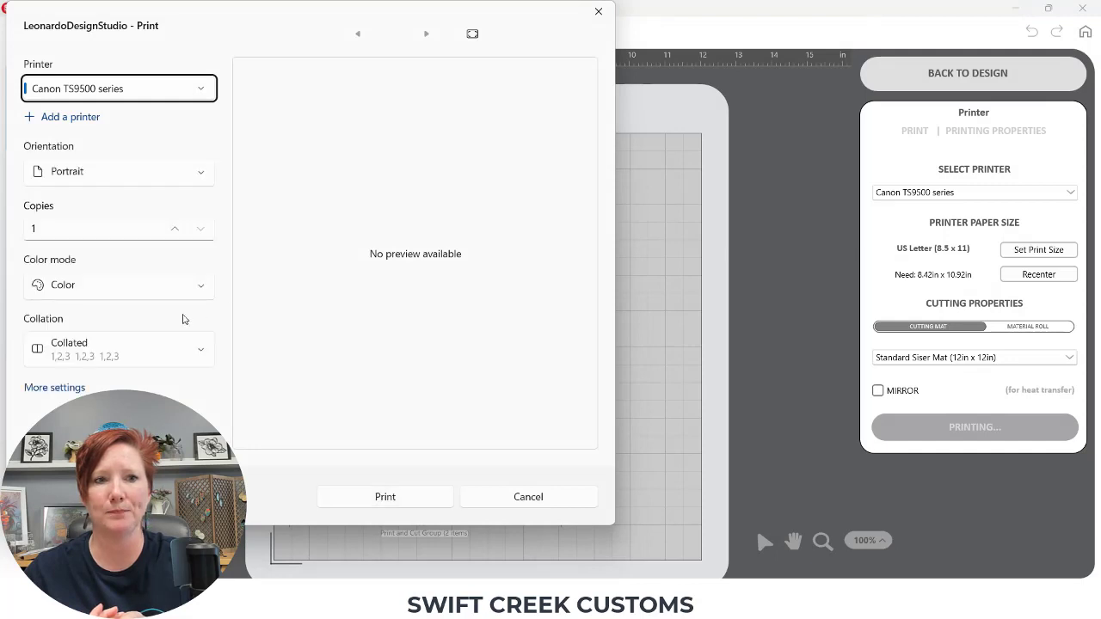
pyautogui.click(43, 387)
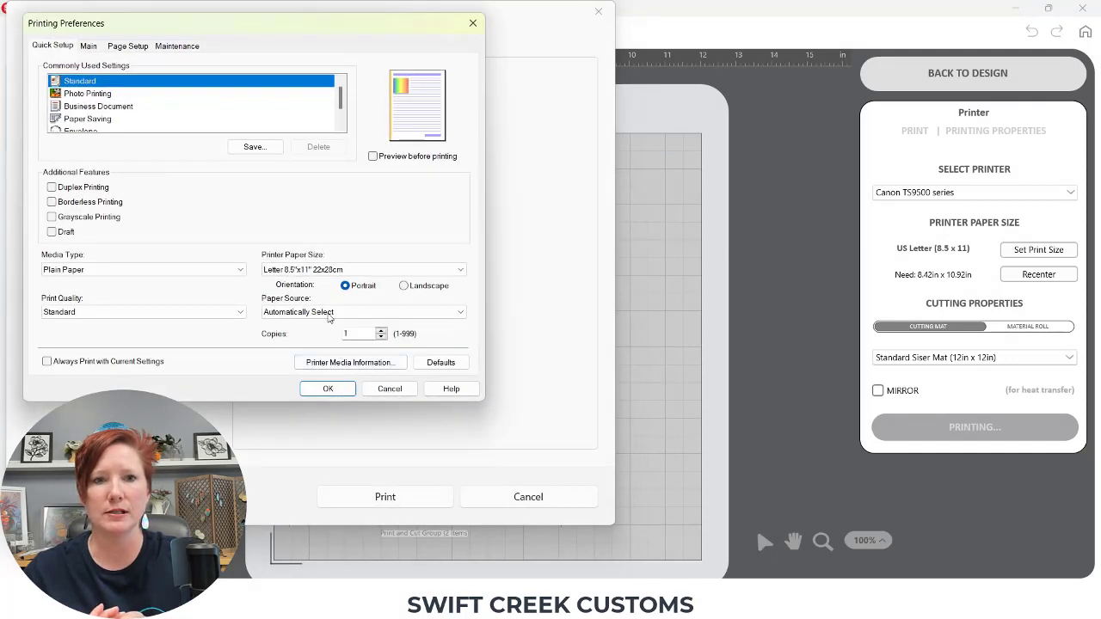
pyautogui.click(330, 312)
pyautogui.click(306, 337)
pyautogui.click(331, 390)
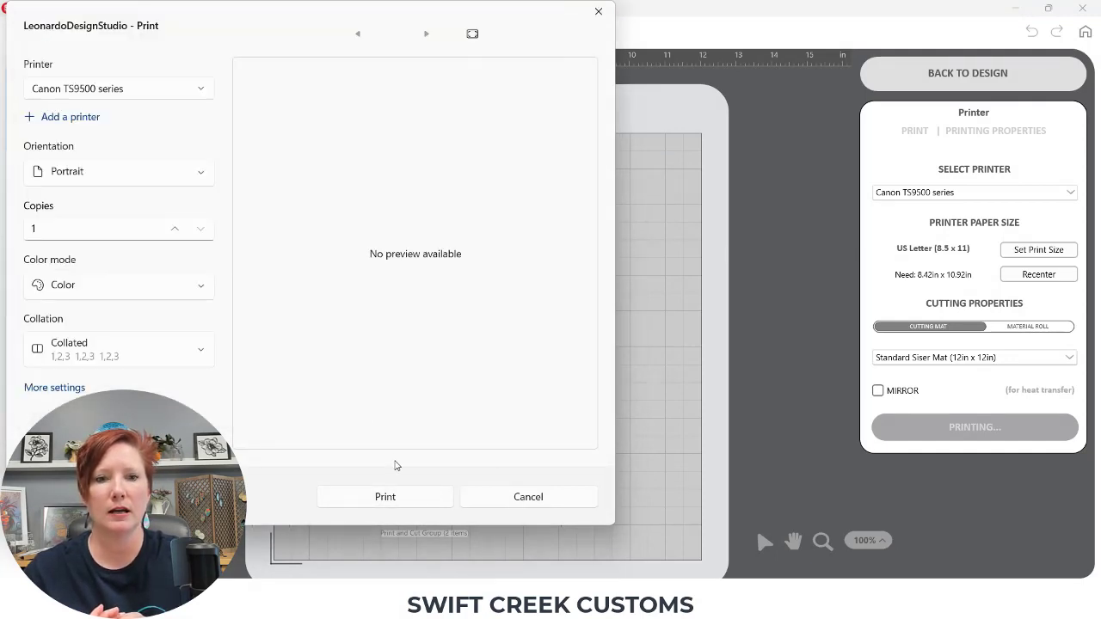
pyautogui.click(384, 497)
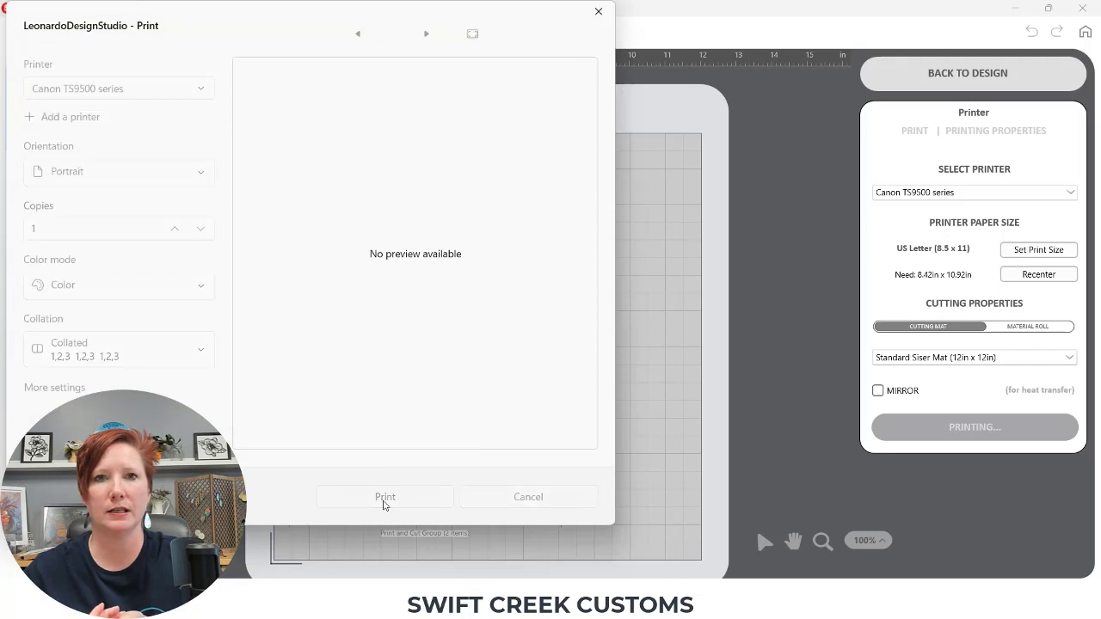